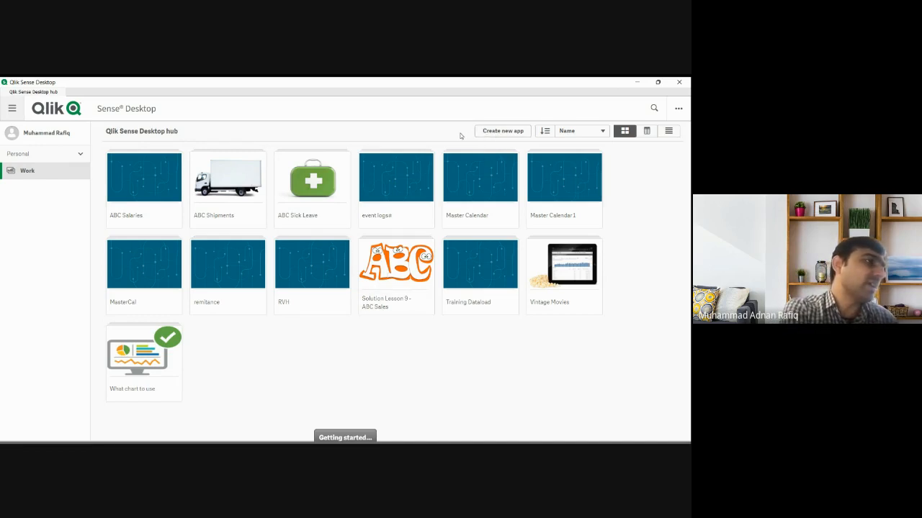
Step: Create a new app named Training 101 and open it
left_click(502, 132)
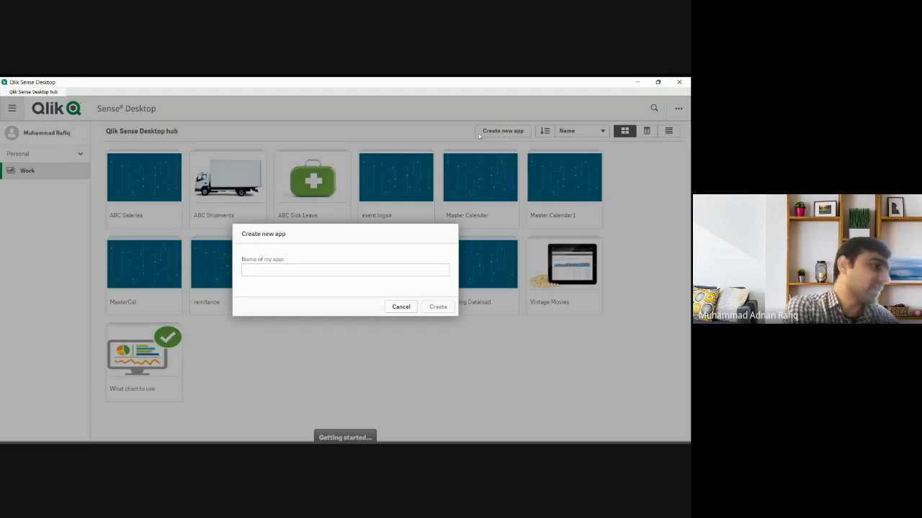
left_click(349, 271)
type("Trainig")
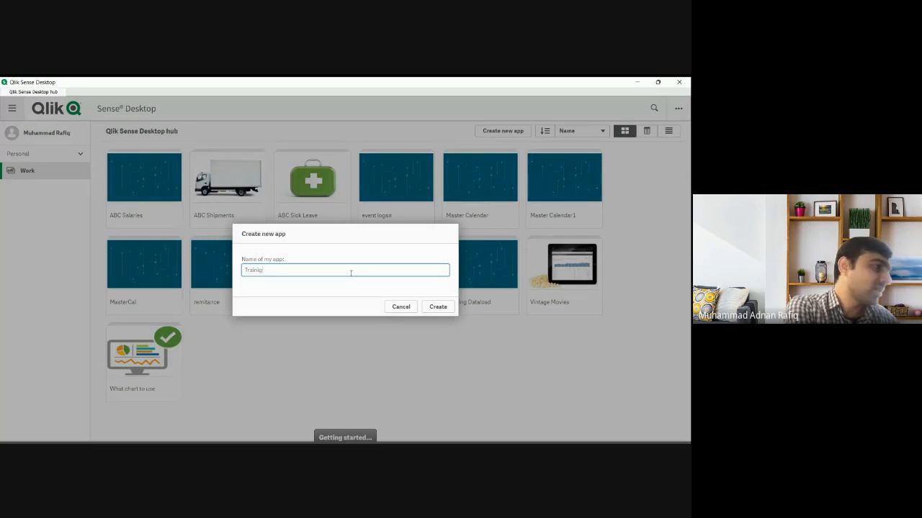
key("BackSpace")
type("n")
type("g 101")
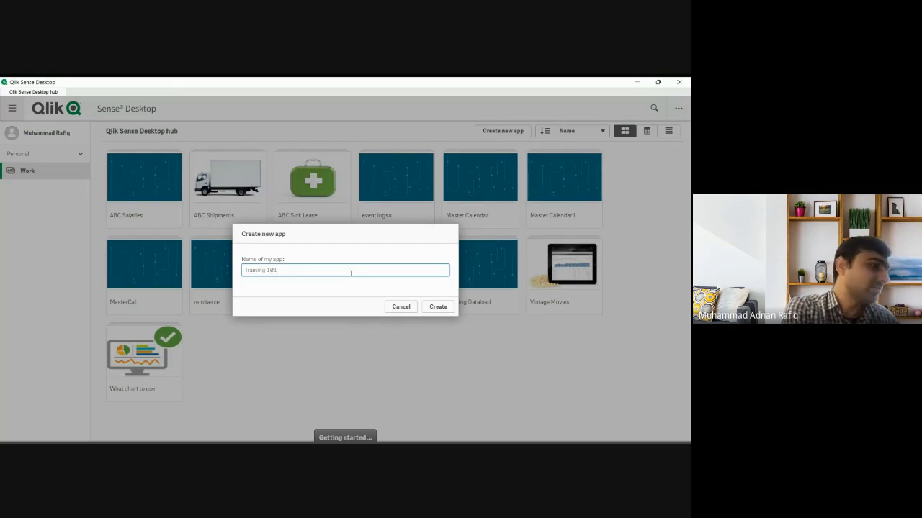
left_click(437, 307)
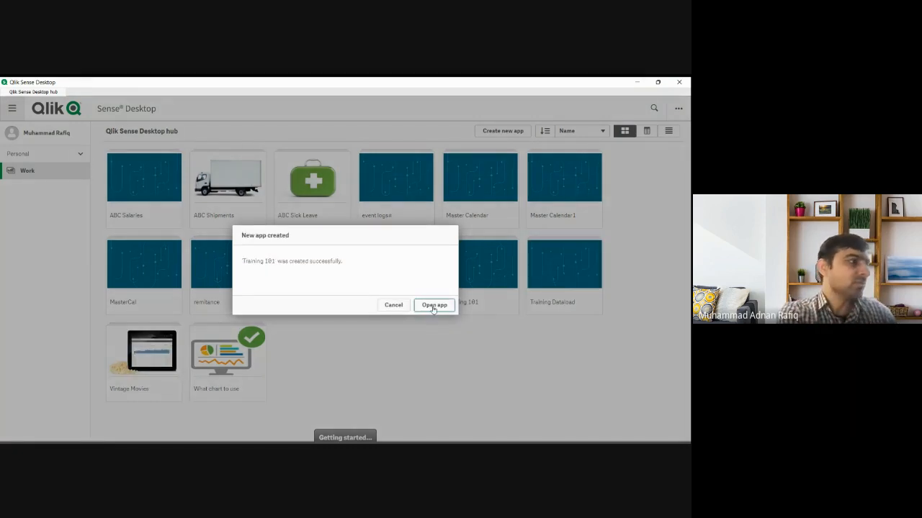
left_click(434, 305)
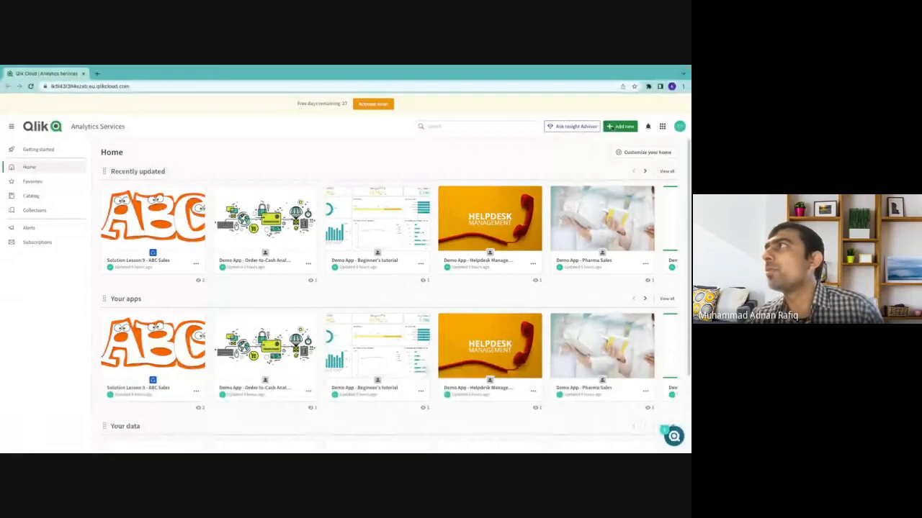
Step: In Qlik Cloud Analytics Services, create a new analytics app named Training 101
left_click(619, 127)
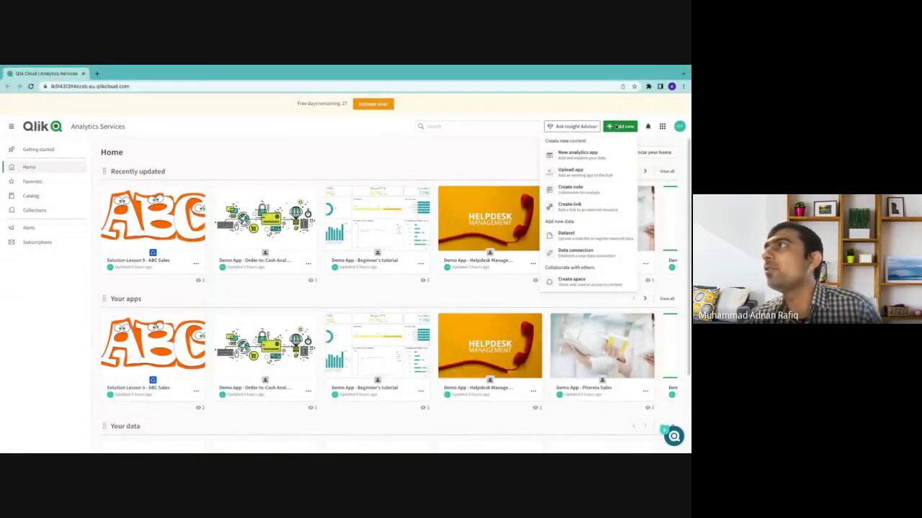
left_click(578, 153)
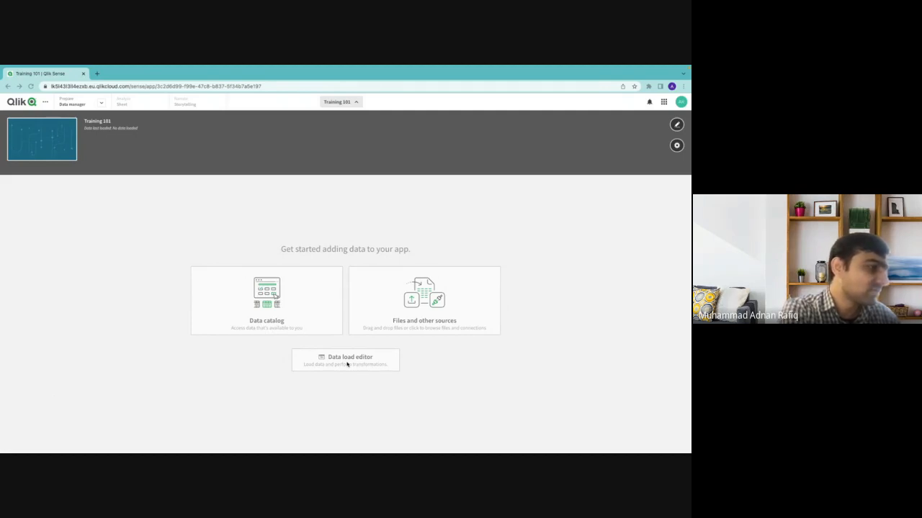
left_click(347, 364)
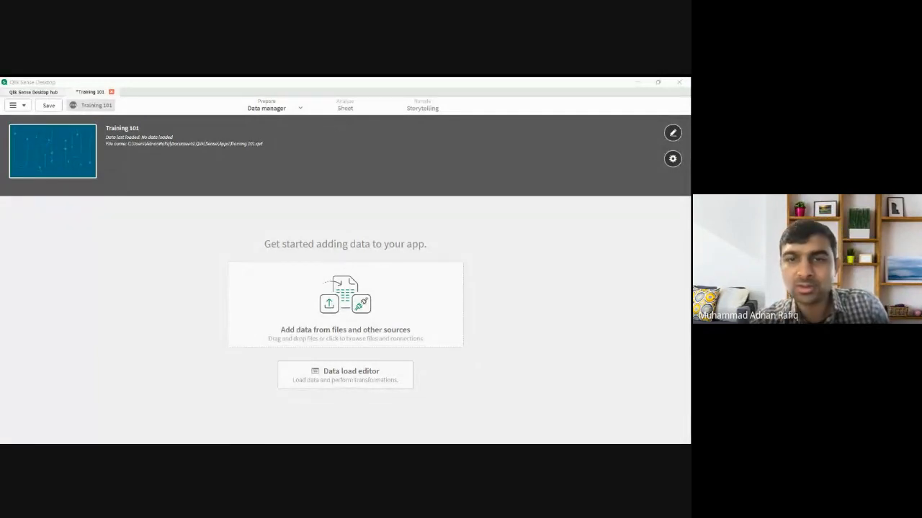
Step: Switch back to Qlik Cloud and add all data from the SalesData_MultiTabs.xlsx file to the Training 101 app
key("alt+Tab")
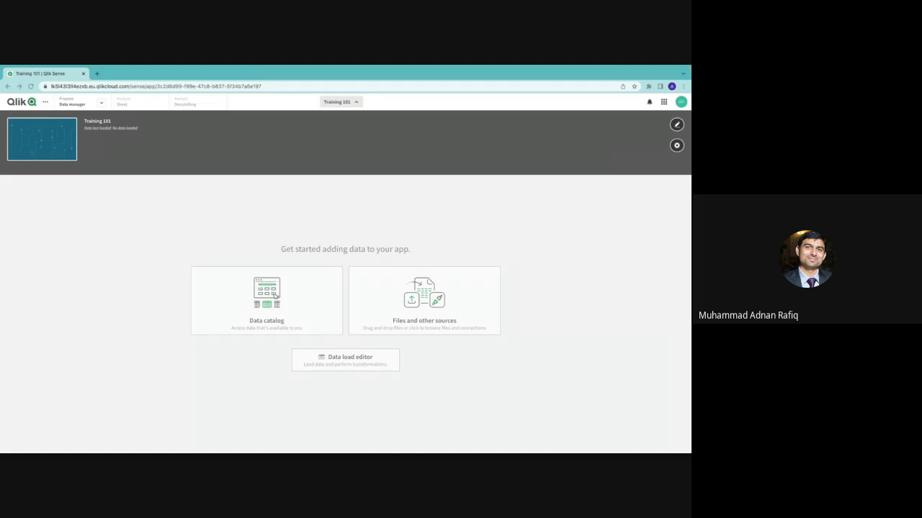
left_click_drag(2, 108, 85, 112)
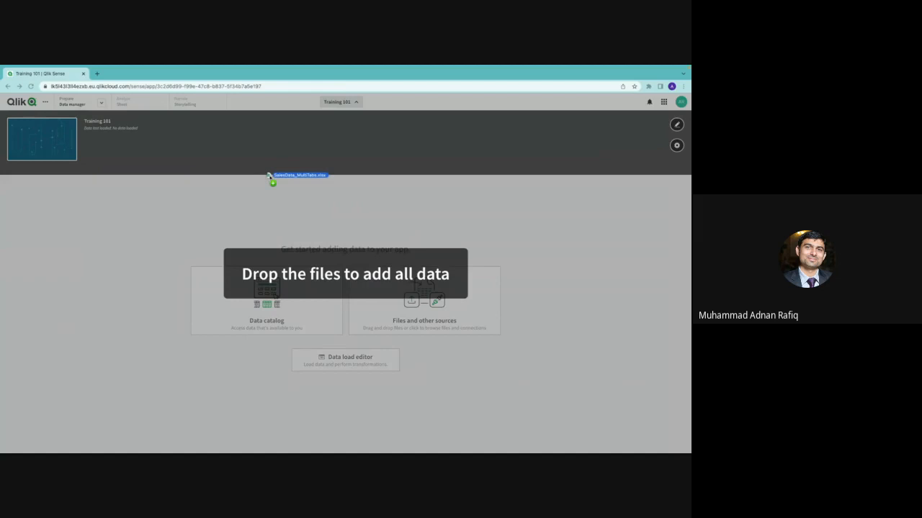
left_click_drag(269, 175, 294, 293)
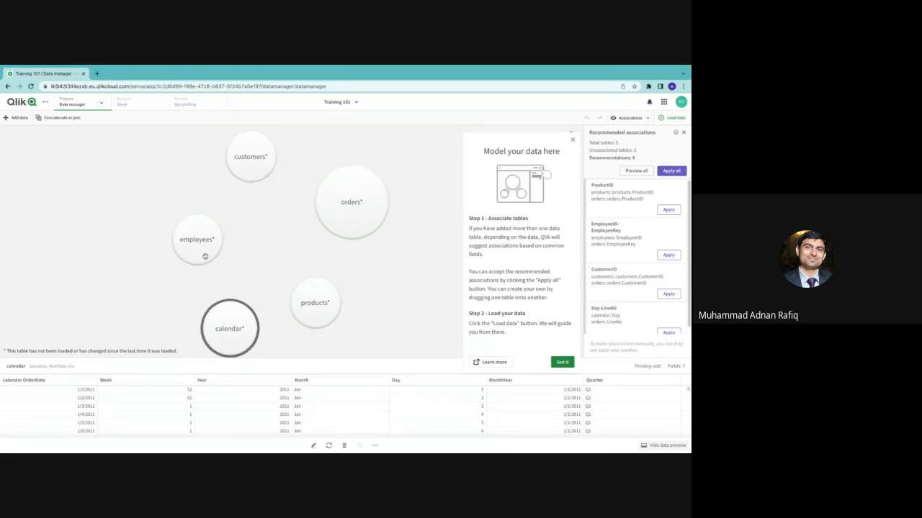
Step: Delete the calendar table from the data model, and dismiss the modelling guide and the recommended associations
left_click(344, 445)
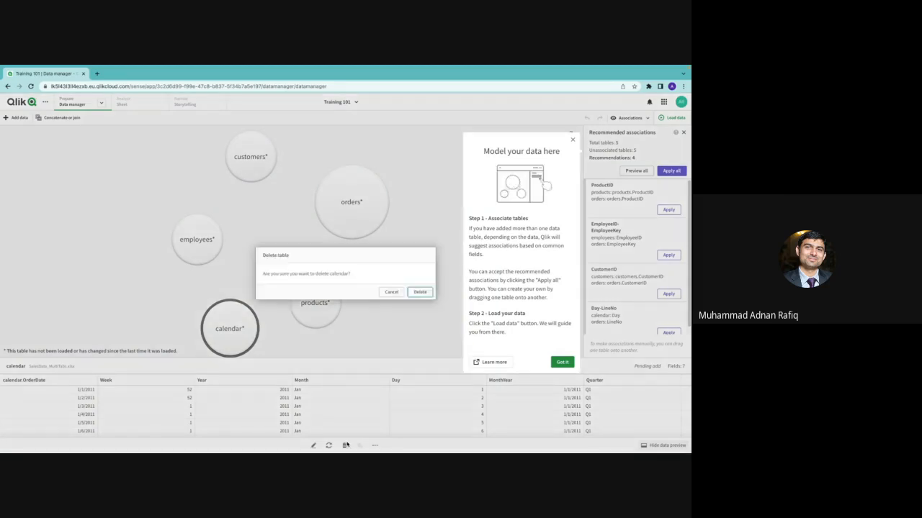
left_click(420, 291)
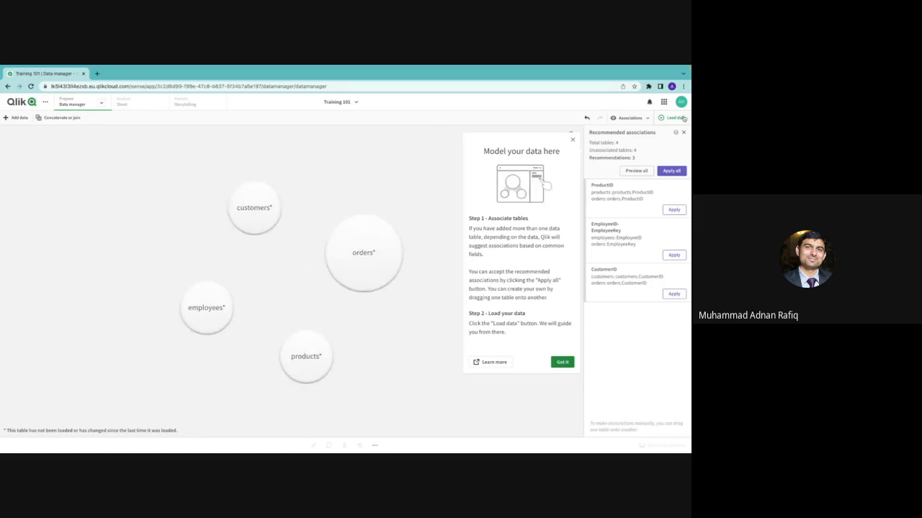
left_click(91, 133)
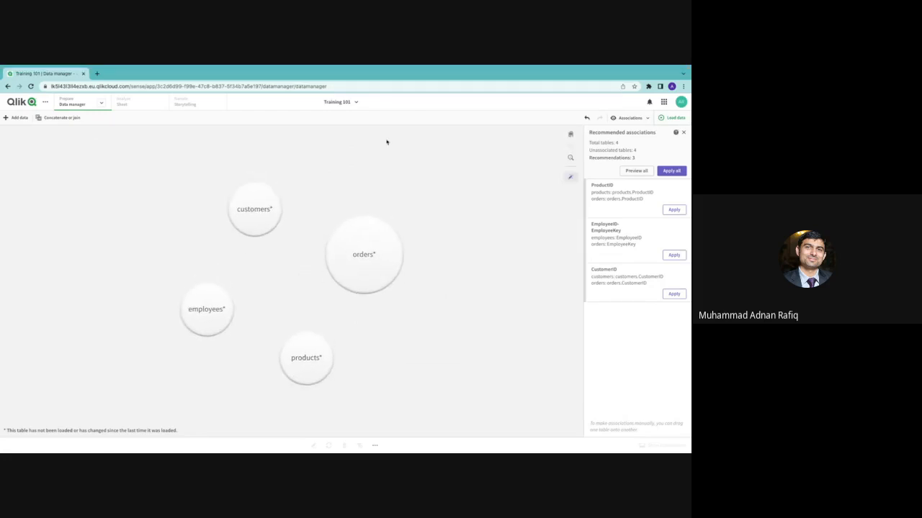
left_click(683, 133)
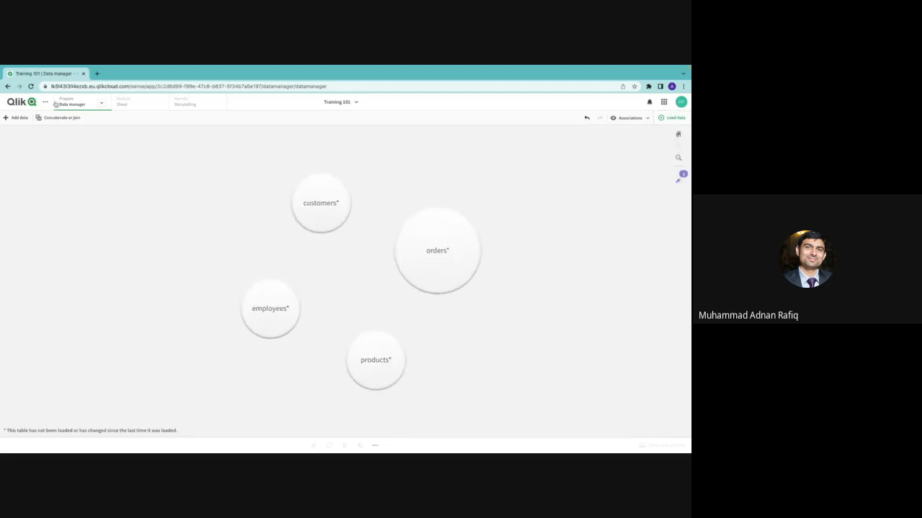
Step: Return to the Analytics Services home and create a new analytics app named Training 1011 in the Personal space
left_click(681, 106)
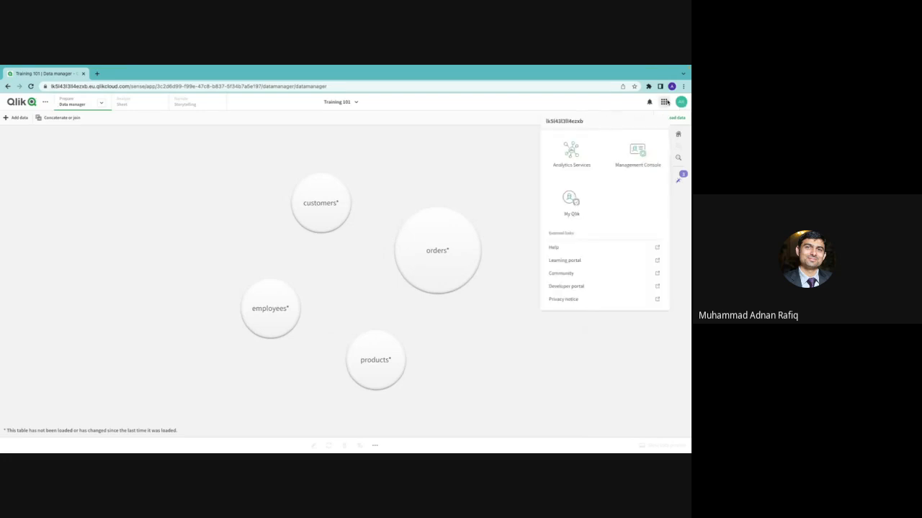
left_click(563, 143)
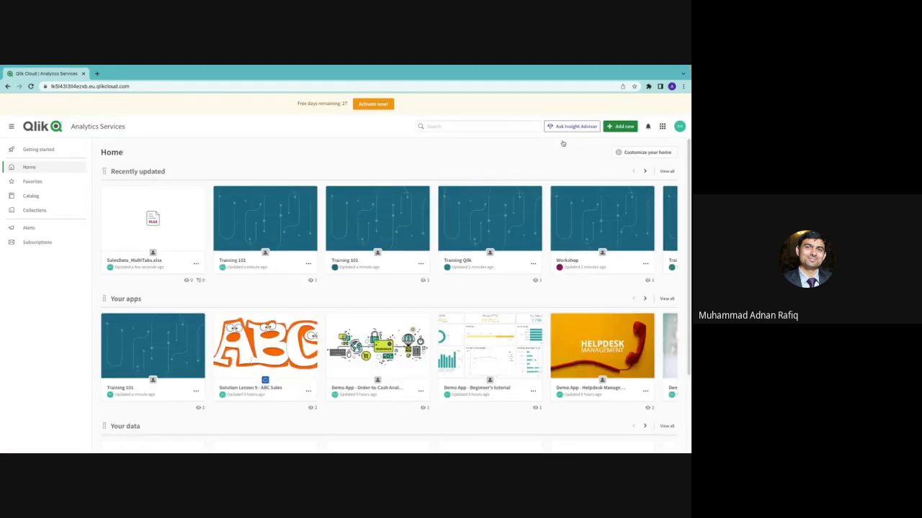
left_click(620, 126)
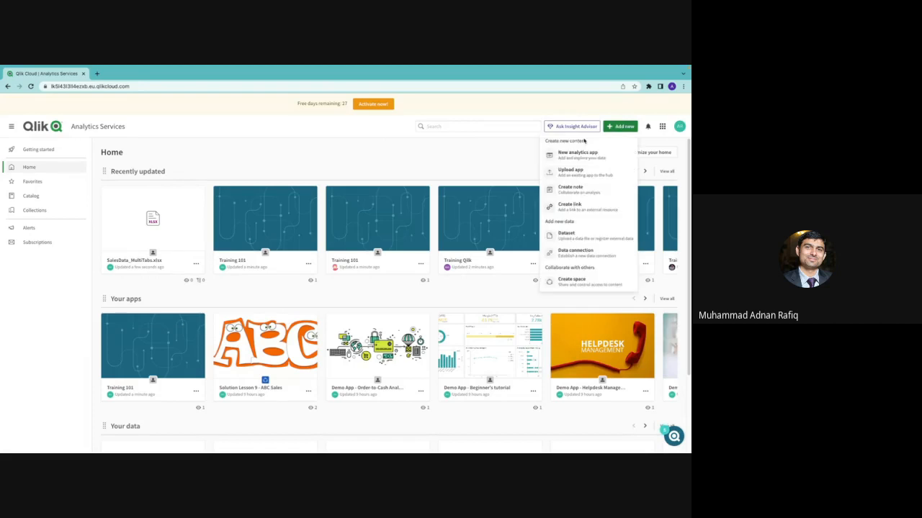
left_click(578, 154)
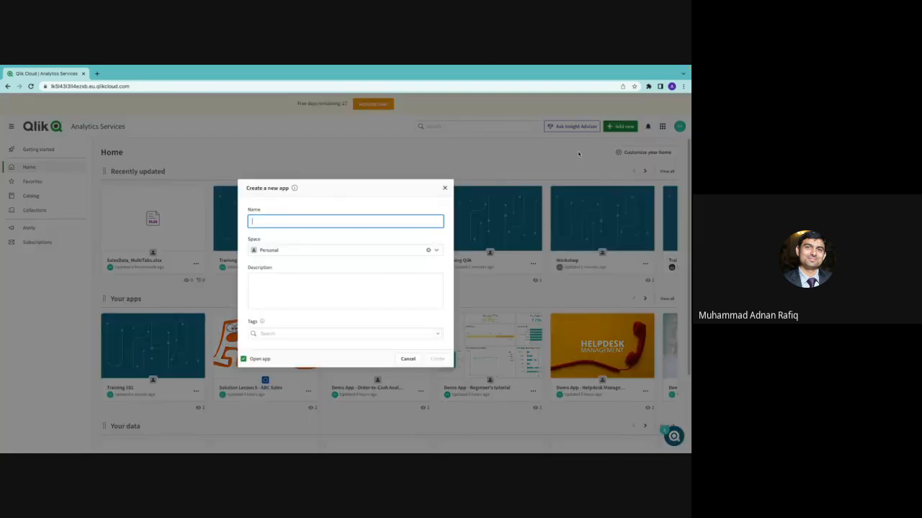
type("Trainign")
key("BackSpace")
key("BackSpace")
type("n")
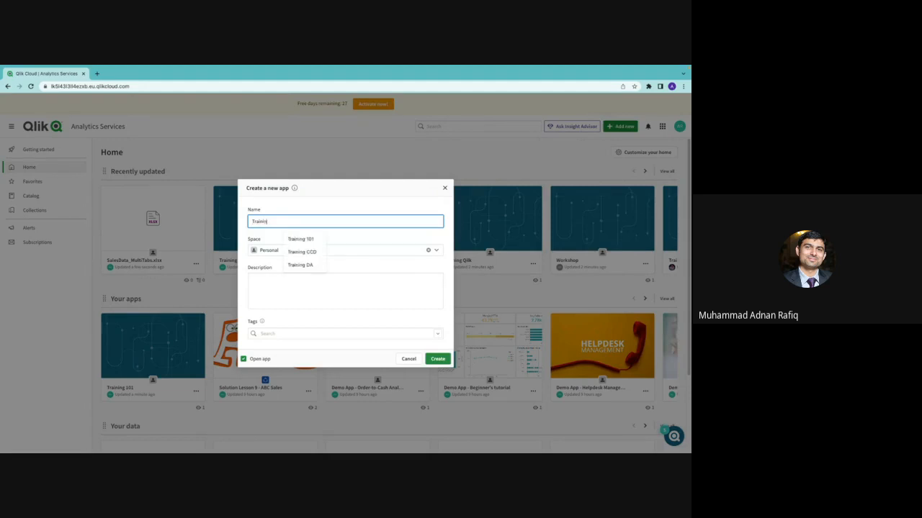
type("g 1011")
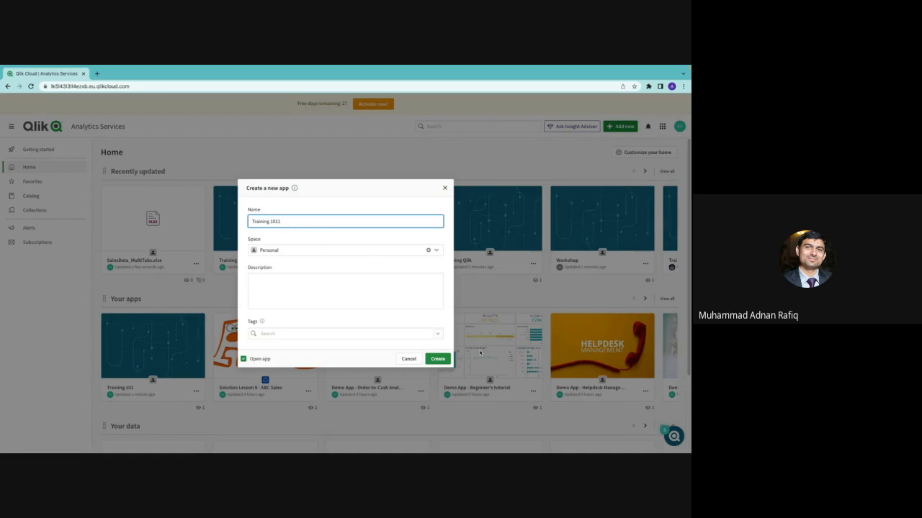
left_click(437, 359)
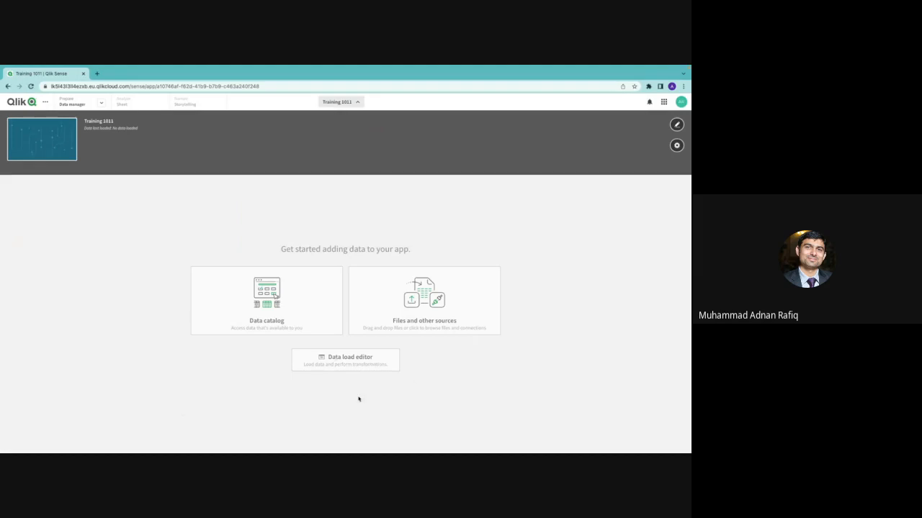
left_click(364, 364)
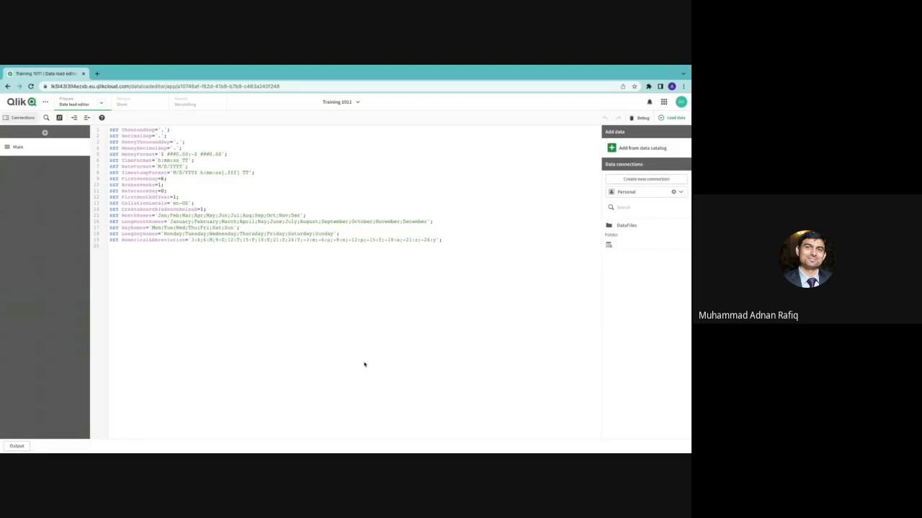
left_click(681, 192)
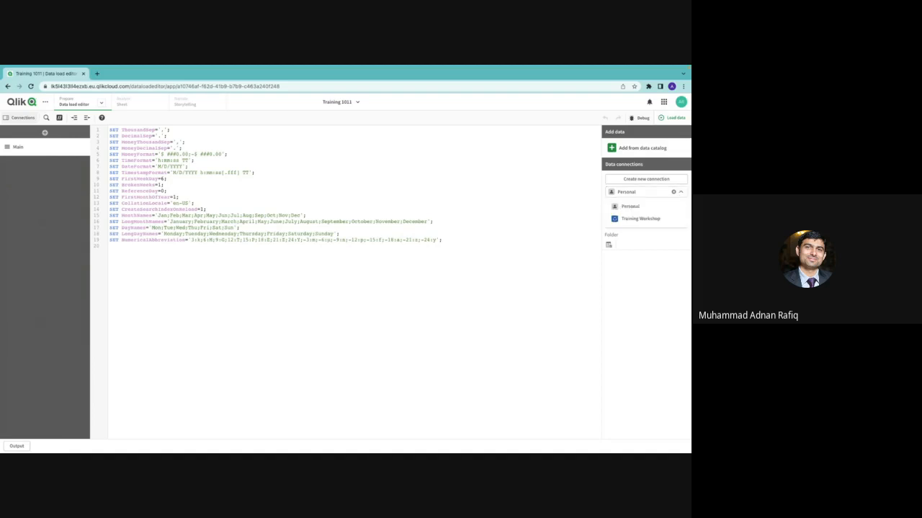
left_click(7, 86)
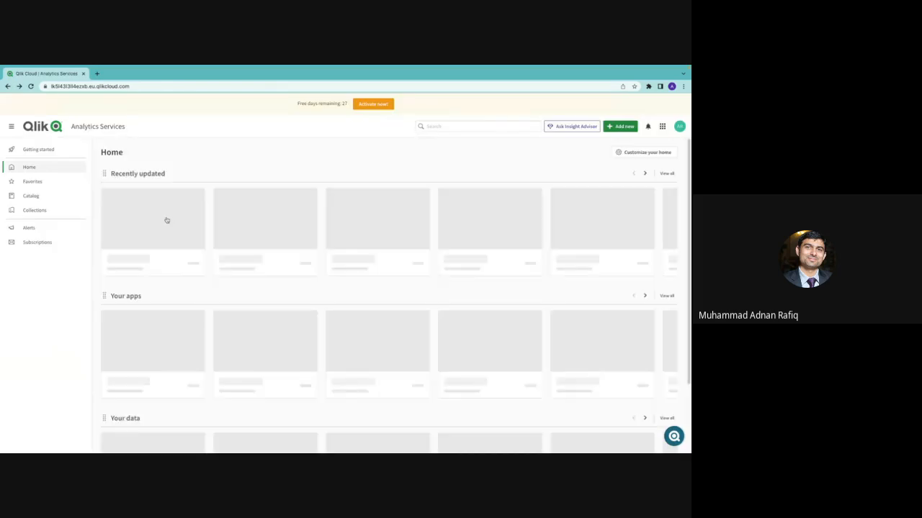
left_click(185, 240)
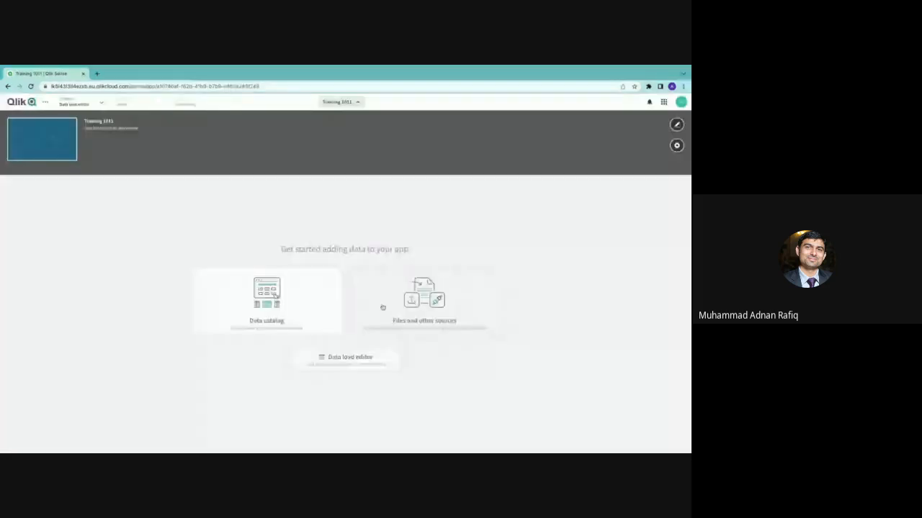
Step: Start adding data from files and other sources, selecting SalesData_MultiTabs.xlsx from the data files of the Training Workshop space
left_click(382, 307)
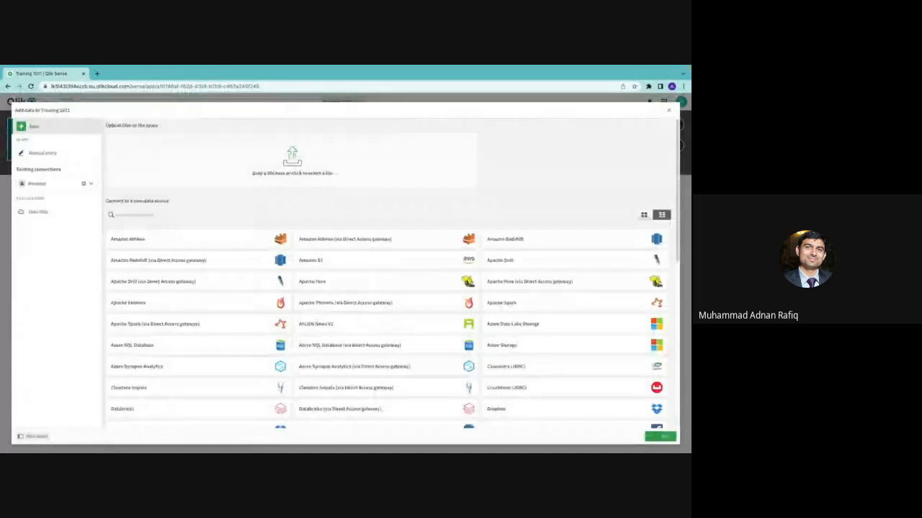
left_click(92, 184)
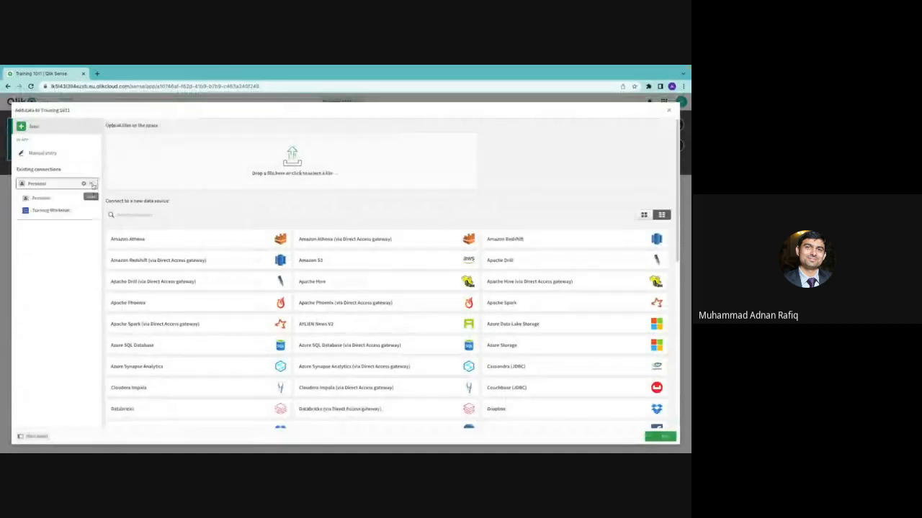
left_click(65, 211)
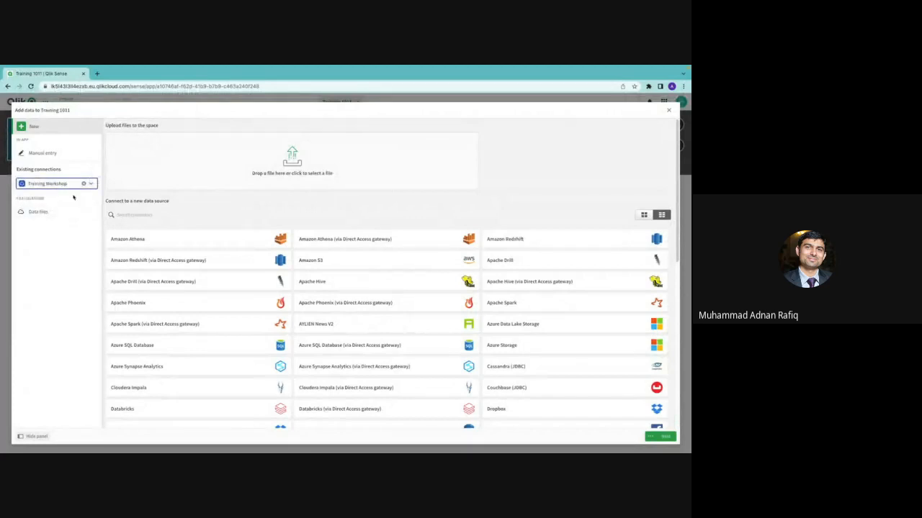
left_click(36, 212)
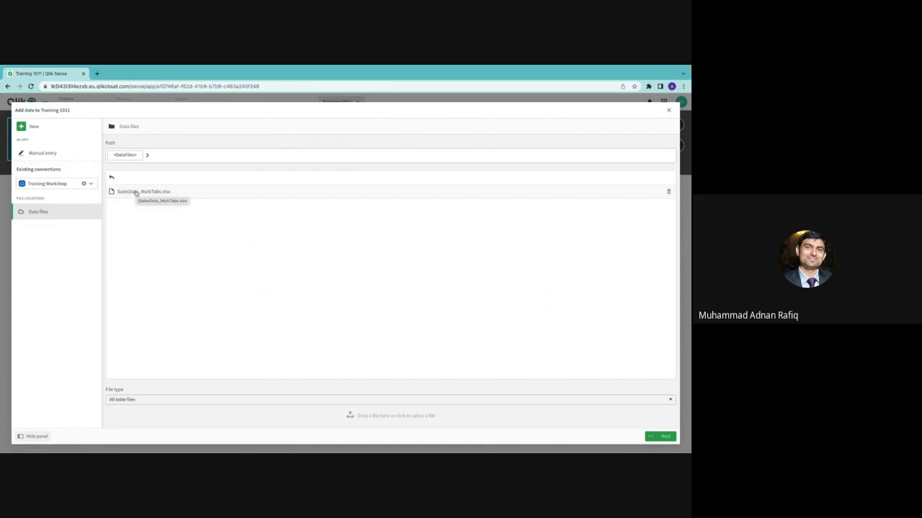
left_click(136, 193)
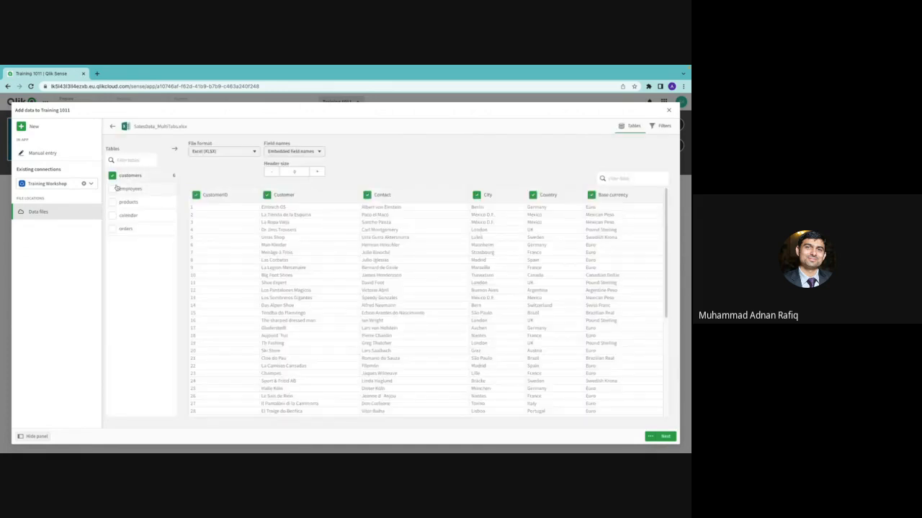
Step: Add the customers, employees, products and orders tables to the app without calendar, and return to the Analytics Services home
left_click(113, 189)
left_click(112, 202)
left_click(113, 228)
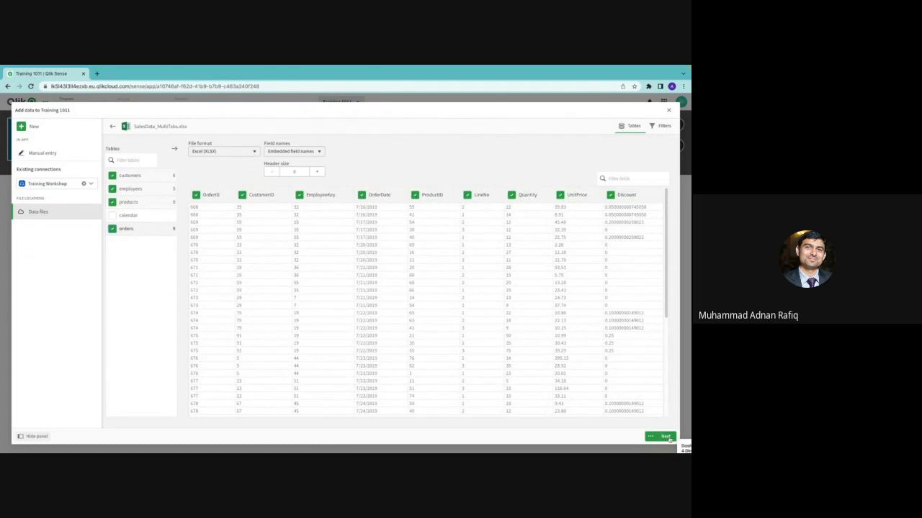
left_click(667, 437)
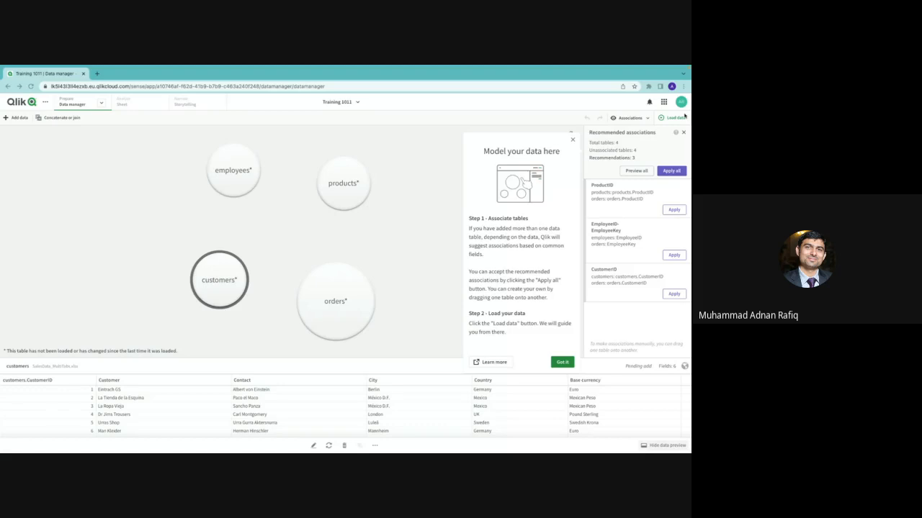
left_click(663, 101)
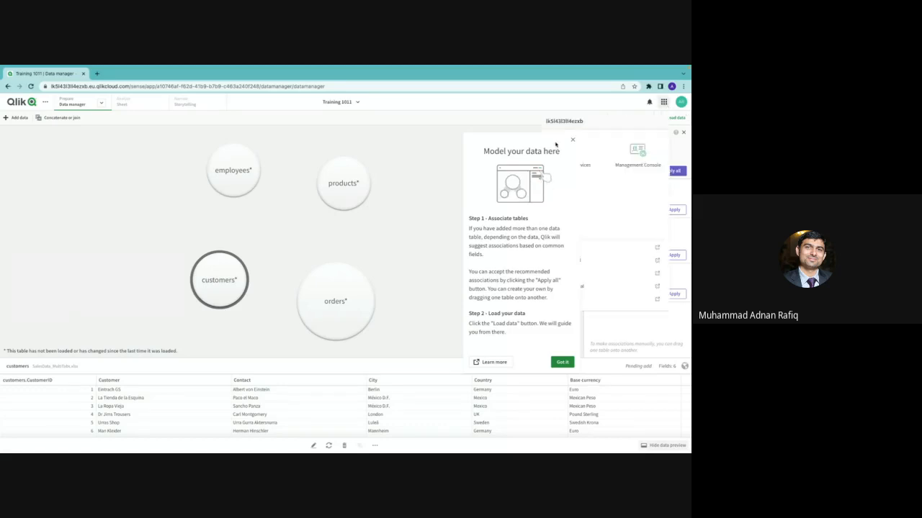
left_click(574, 149)
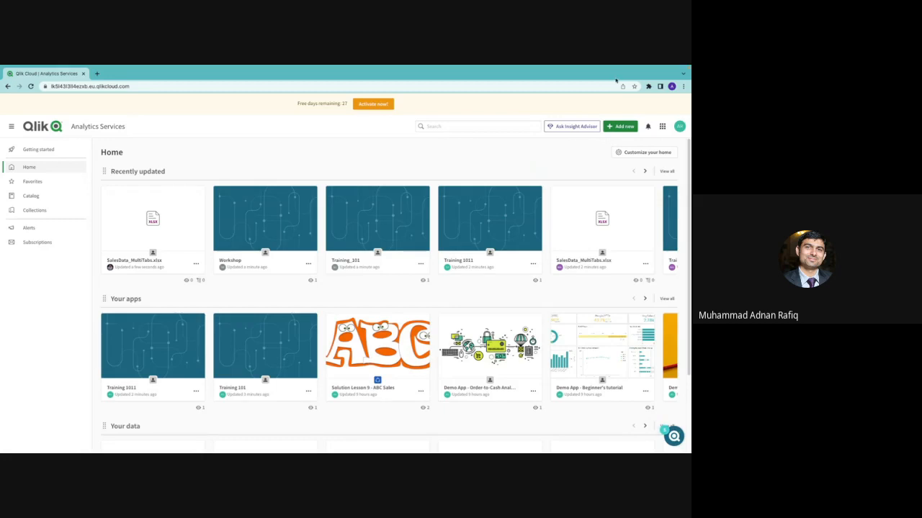
Step: Create a new analytics app named Training 1022 in the Personal space and open it
left_click(626, 126)
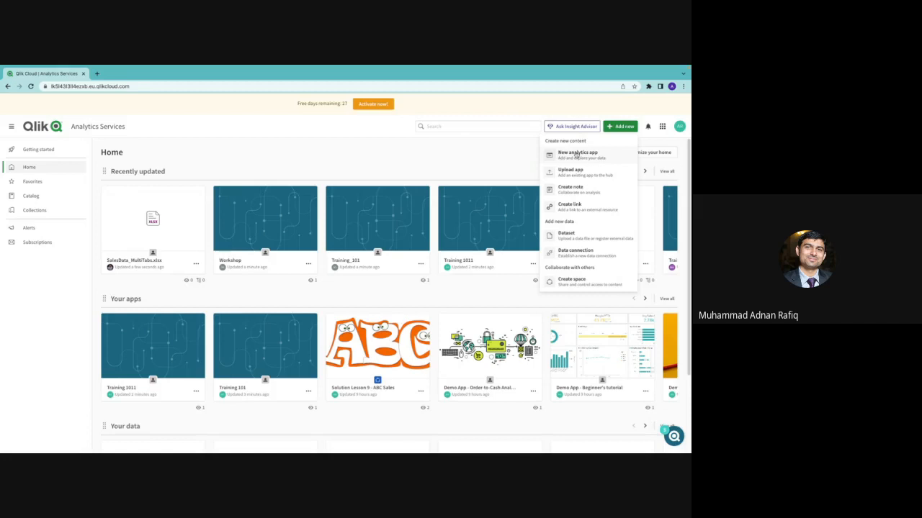
left_click(576, 154)
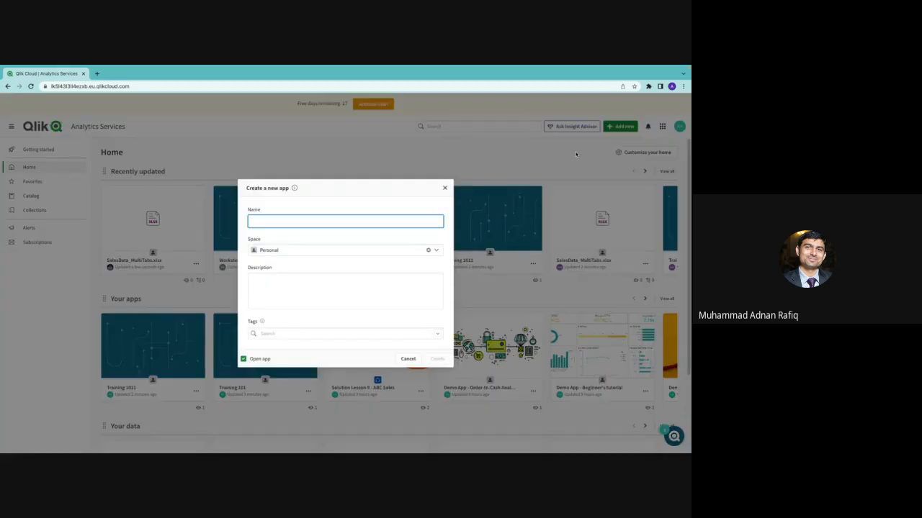
left_click(295, 218)
type("Training")
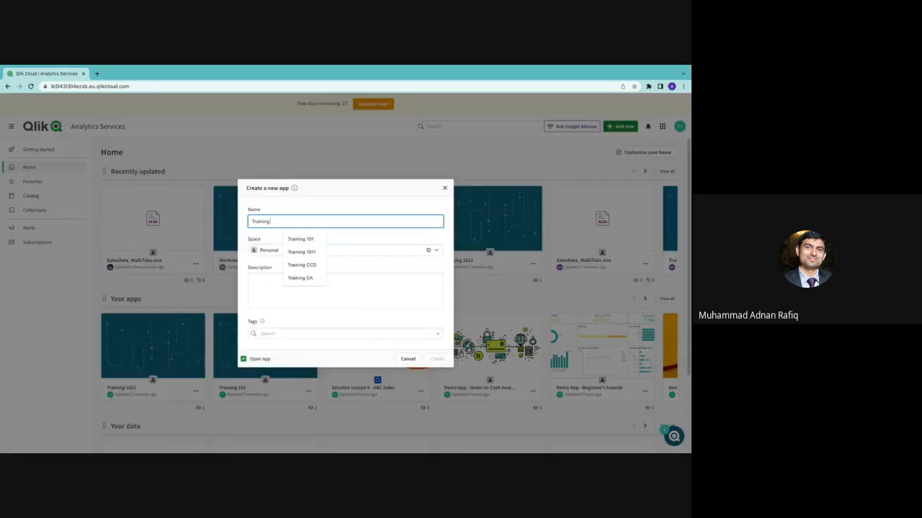
type(" 10")
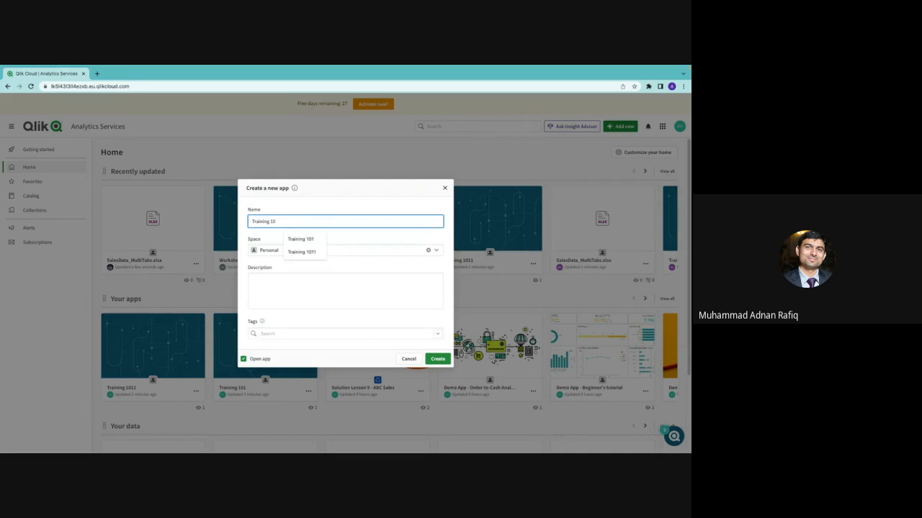
type("22")
left_click(435, 358)
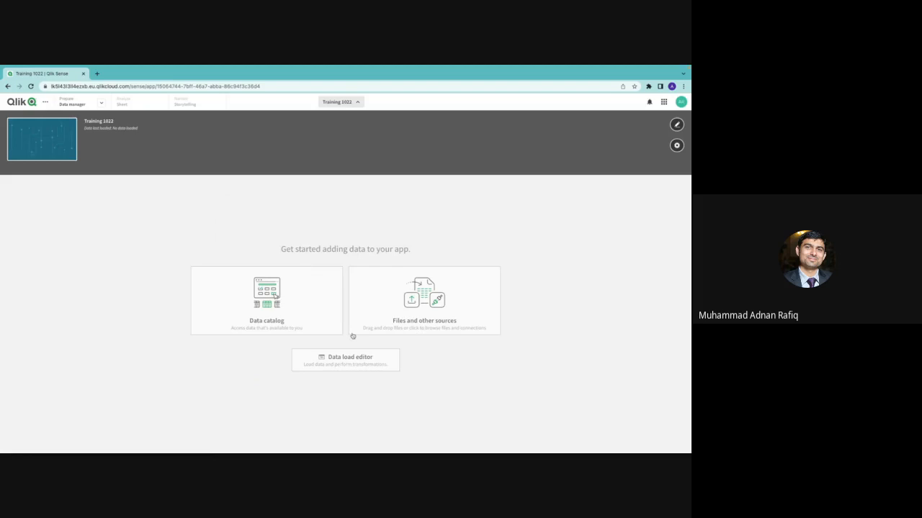
left_click(390, 318)
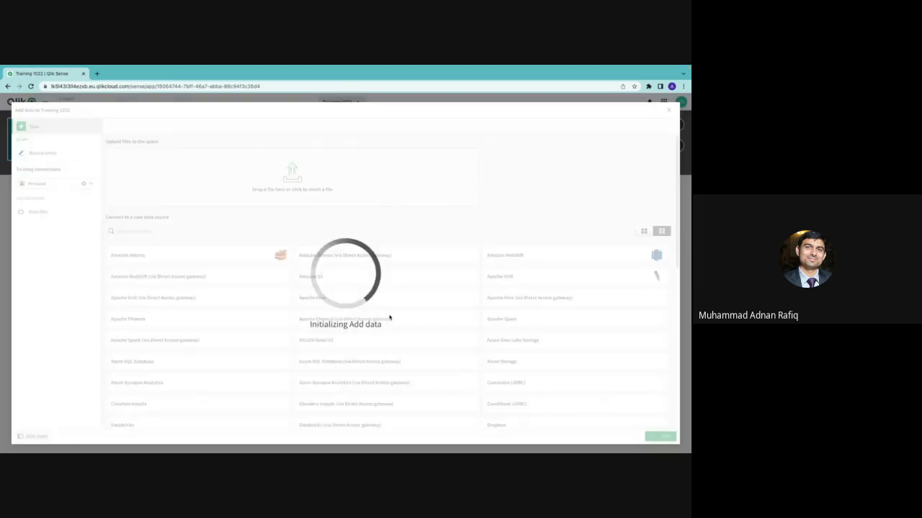
left_click(669, 111)
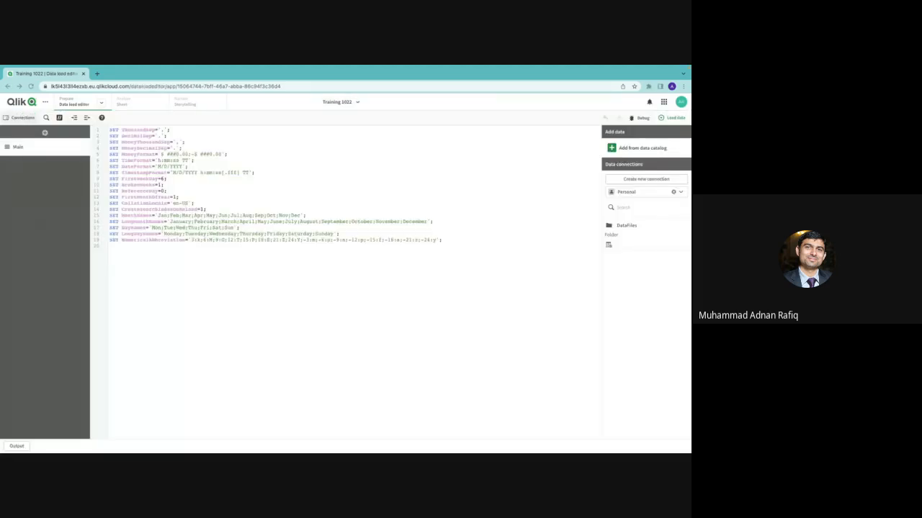
left_click(102, 105)
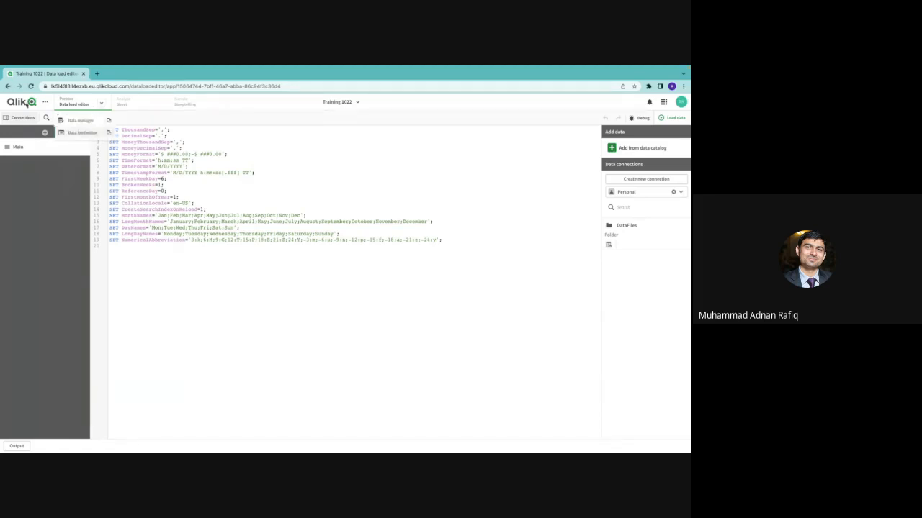
left_click(44, 102)
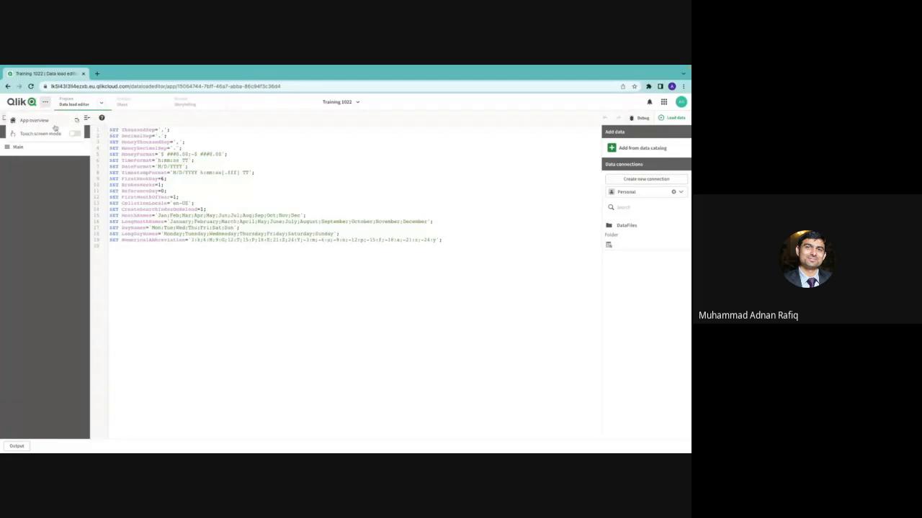
left_click(8, 86)
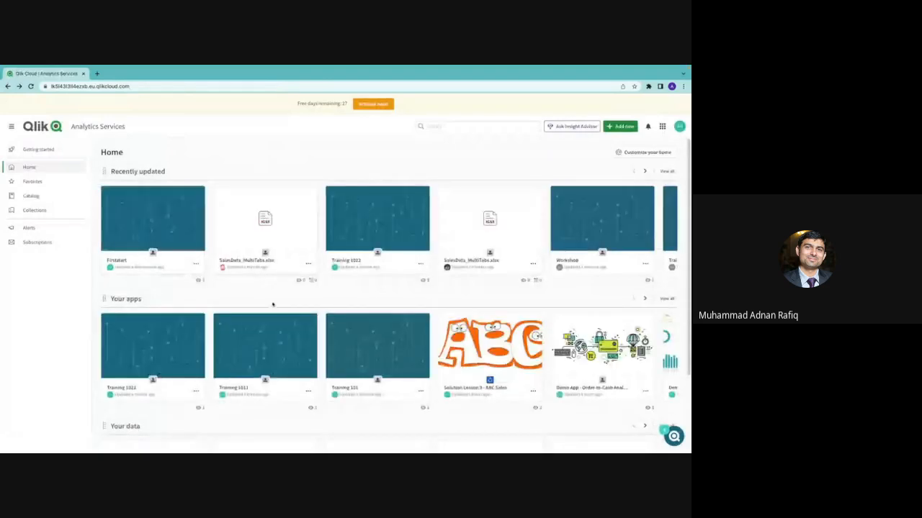
left_click(371, 238)
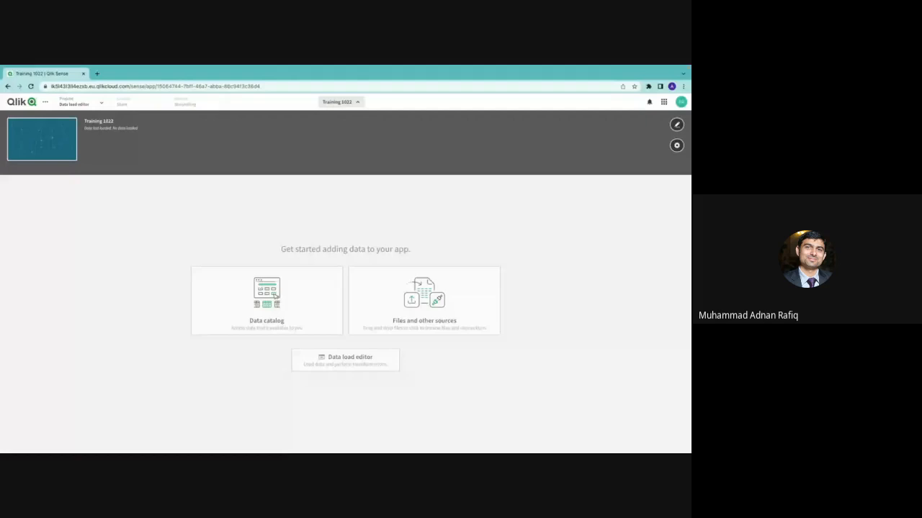
Step: Start adding data from files and other sources, choosing SalesData_MultiTabs.xlsx from the data files of the Training Workshop space
left_click(432, 303)
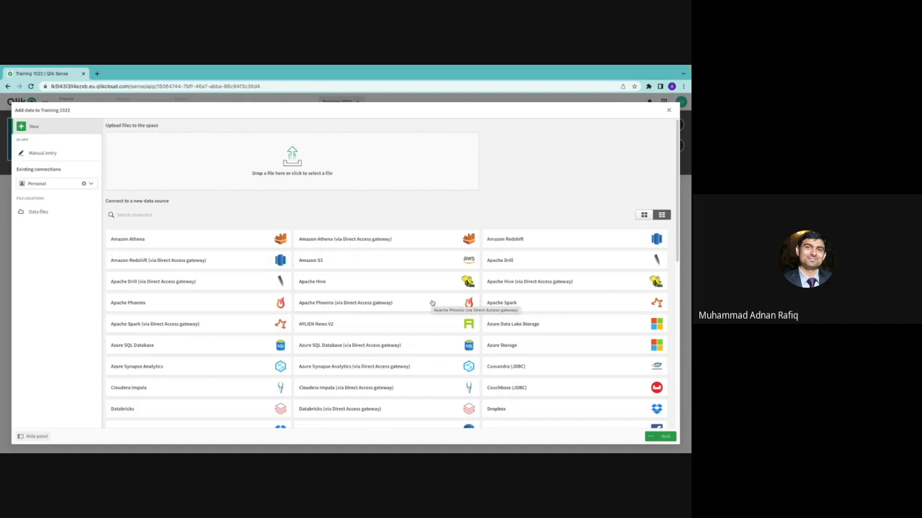
left_click(91, 185)
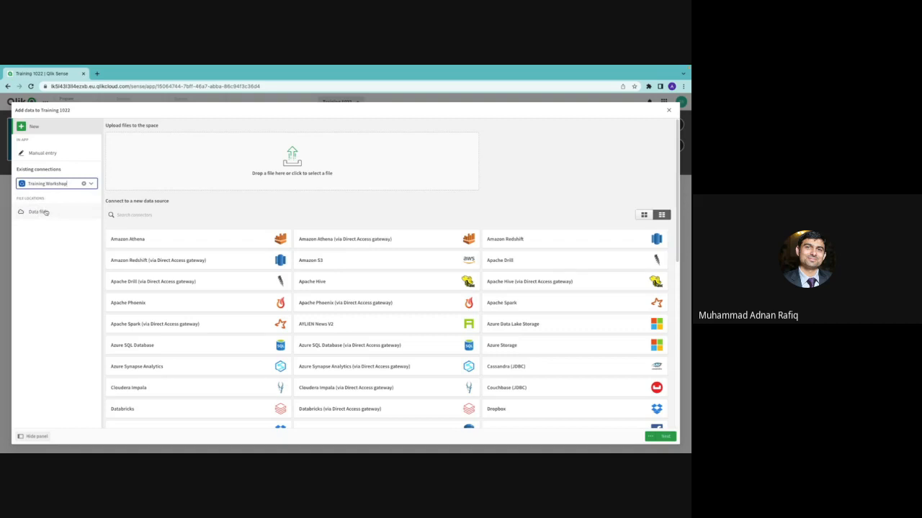
left_click(45, 213)
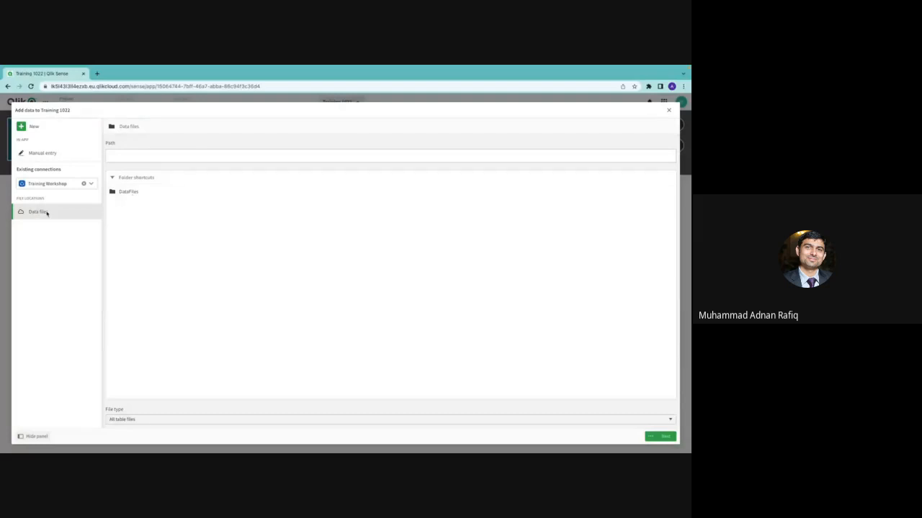
left_click(161, 192)
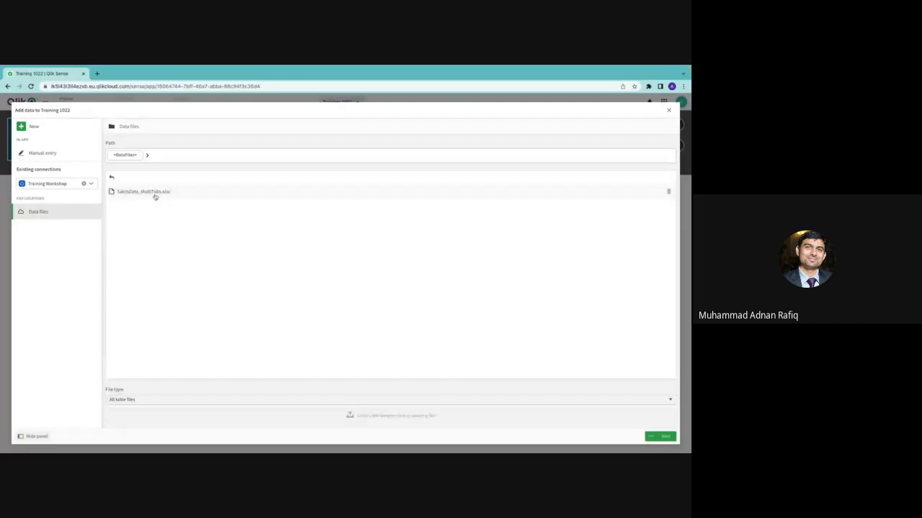
left_click(156, 193)
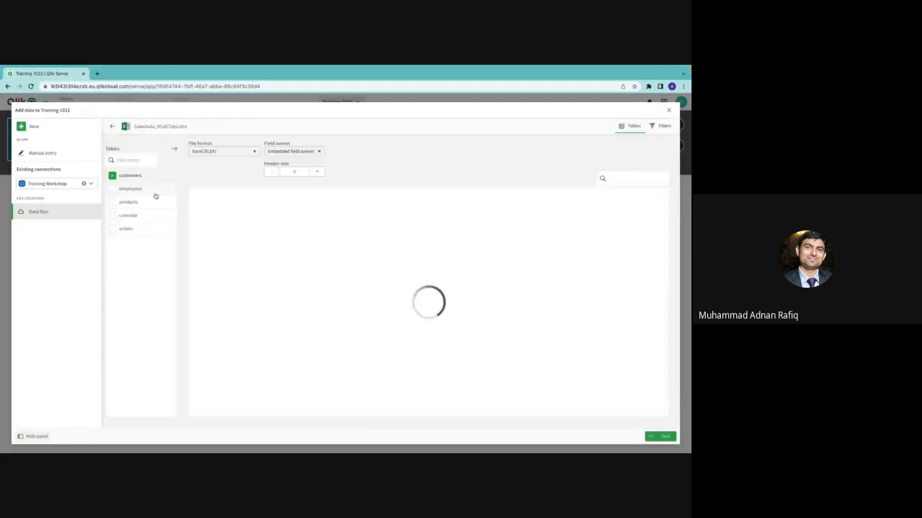
Step: Include the employees, products and orders tables alongside customers, leave out calendar, and add them to the data model
left_click(111, 188)
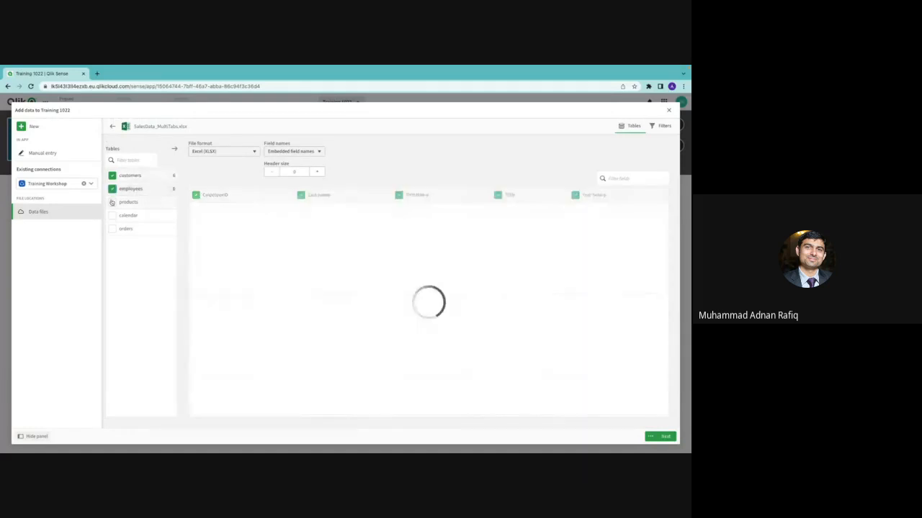
left_click(112, 203)
left_click(112, 228)
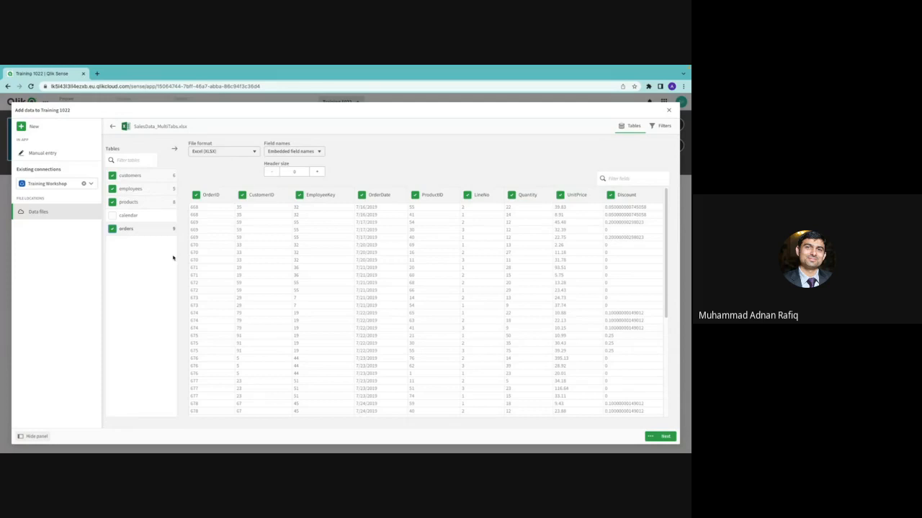
left_click(672, 438)
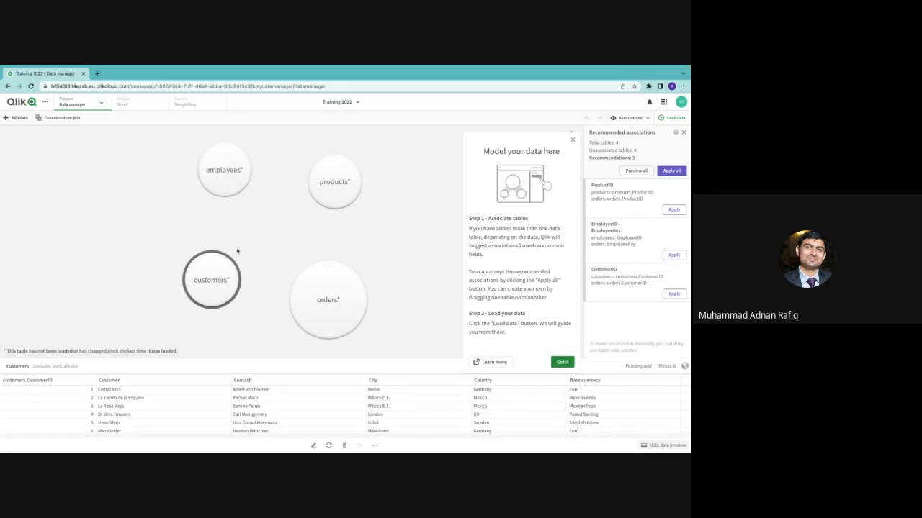
Step: Associate the customers table with the orders table manually by bringing their bubbles together
left_click_drag(206, 280, 236, 272)
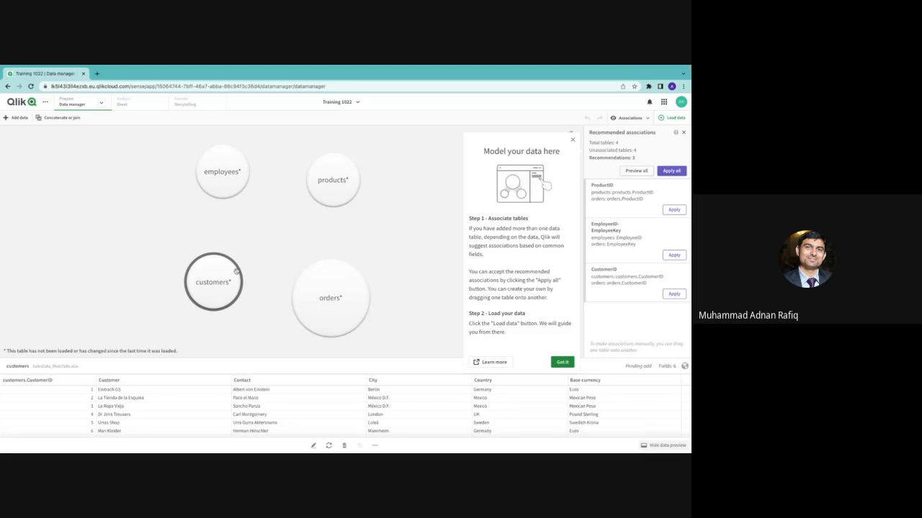
left_click_drag(237, 271, 305, 286)
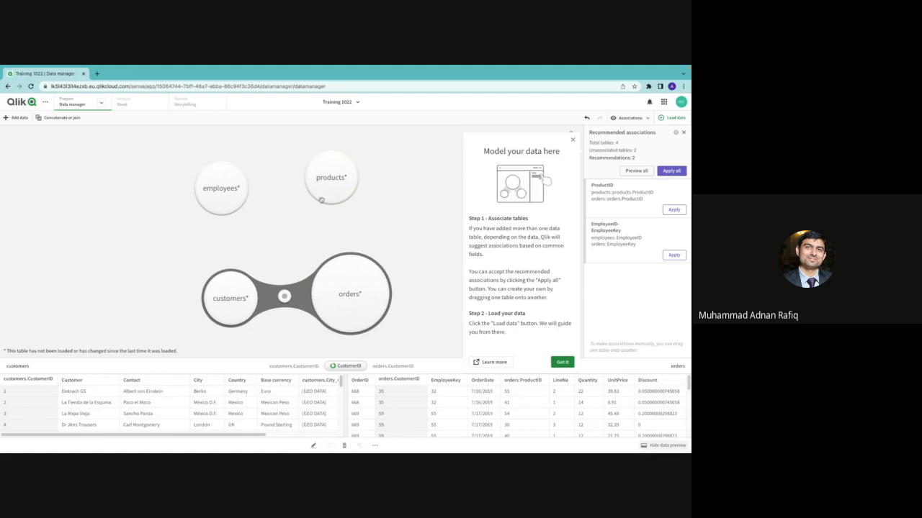
Step: Examine how strongly the products and employees tables match the other tables in the data model, without associating them
left_click(326, 190)
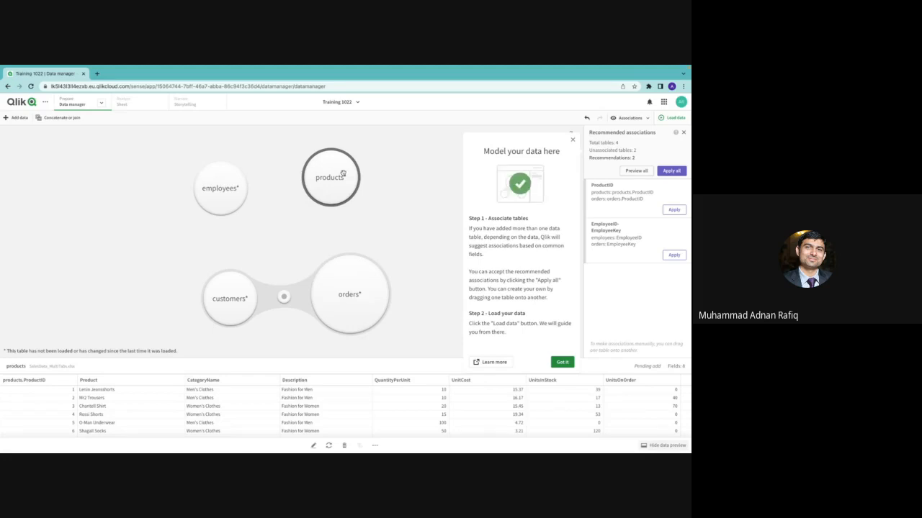
left_click_drag(343, 174, 343, 174)
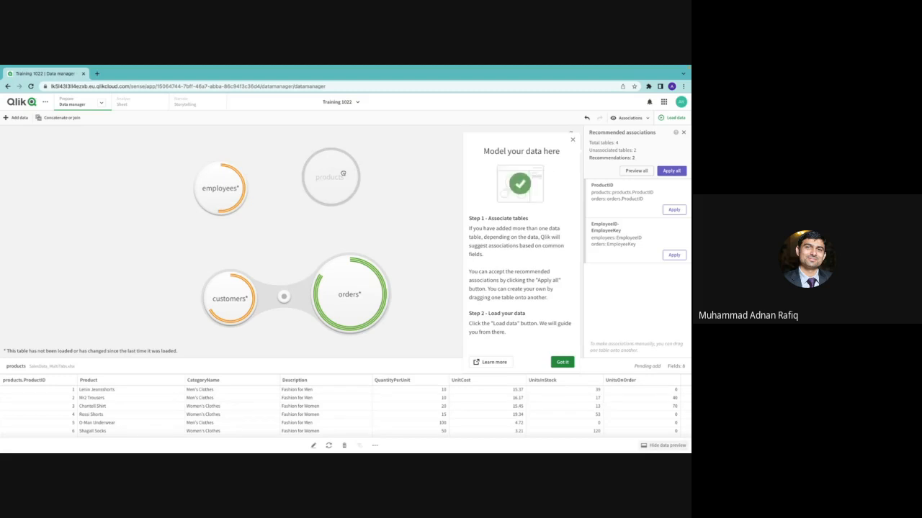
left_click(344, 173)
left_click_drag(214, 208, 203, 209)
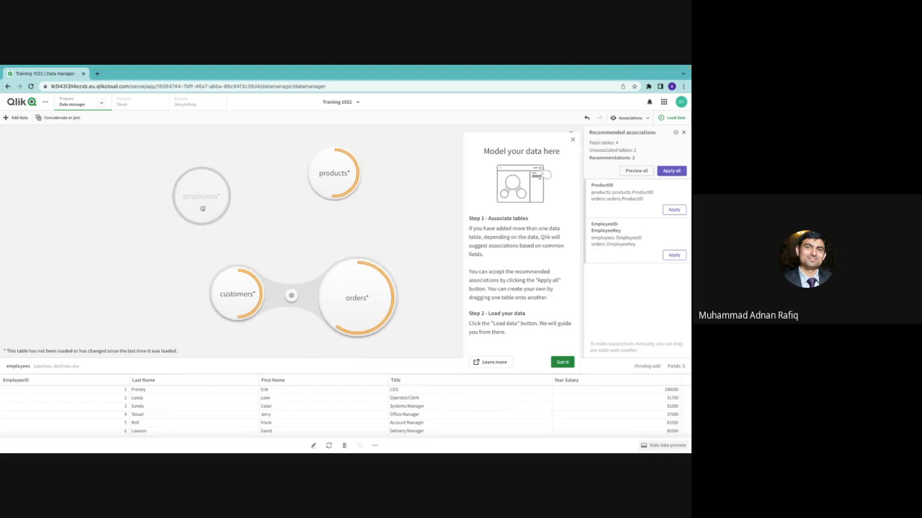
left_click_drag(202, 208, 202, 208)
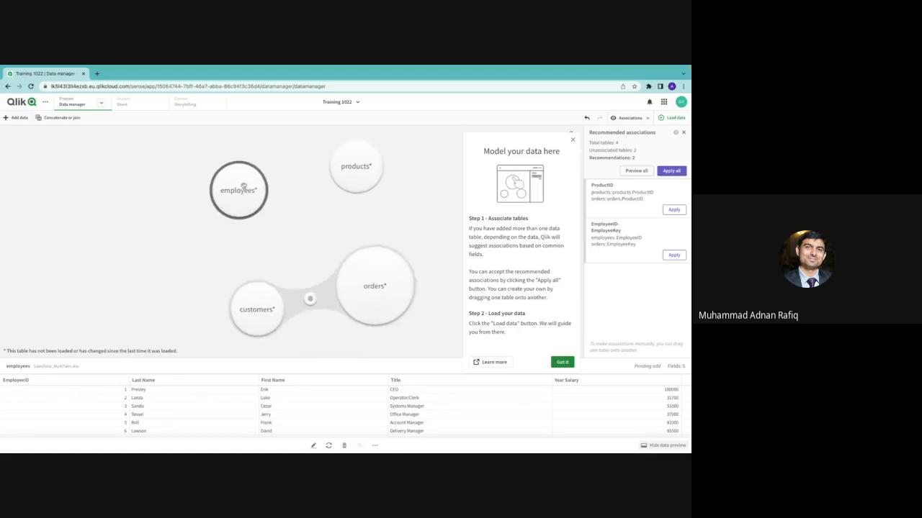
left_click_drag(243, 187, 244, 187)
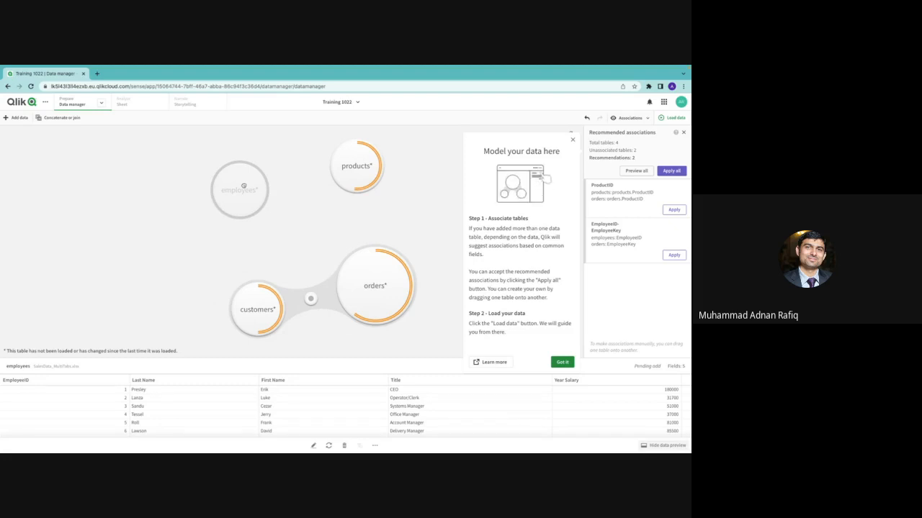
left_click(243, 186)
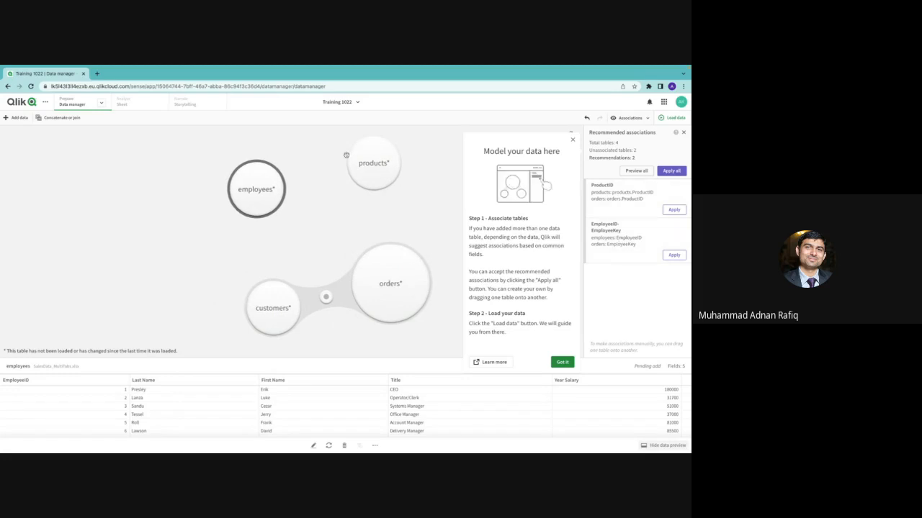
left_click_drag(360, 160, 372, 213)
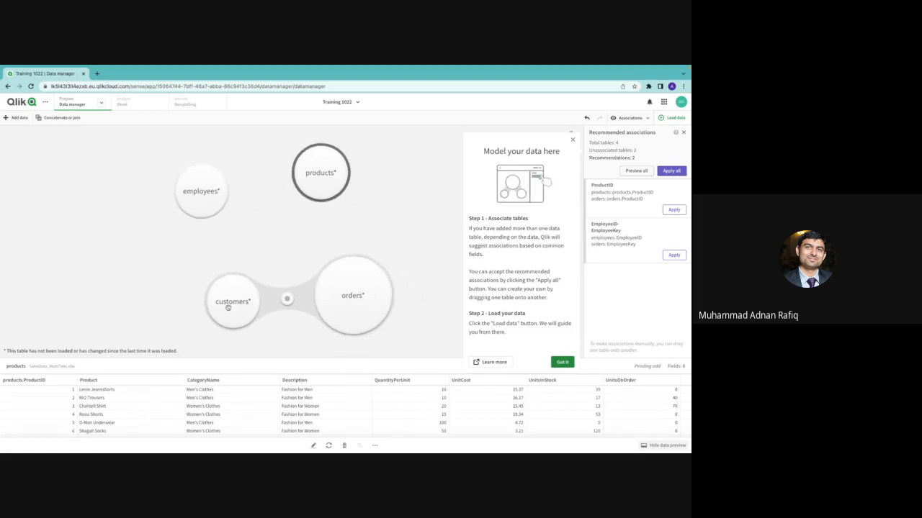
Step: Break the association between customers and orders, and recreate it by joining the two tables again
left_click_drag(228, 308, 223, 285)
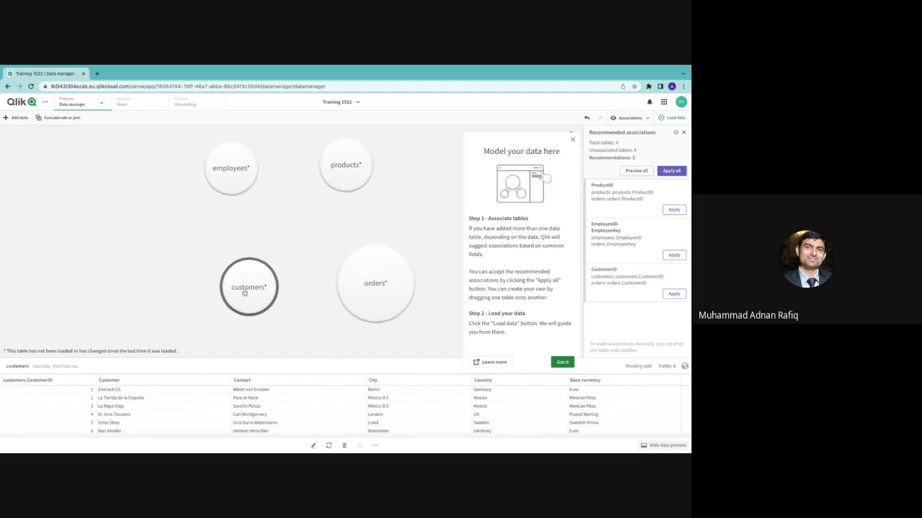
left_click_drag(267, 269, 312, 279)
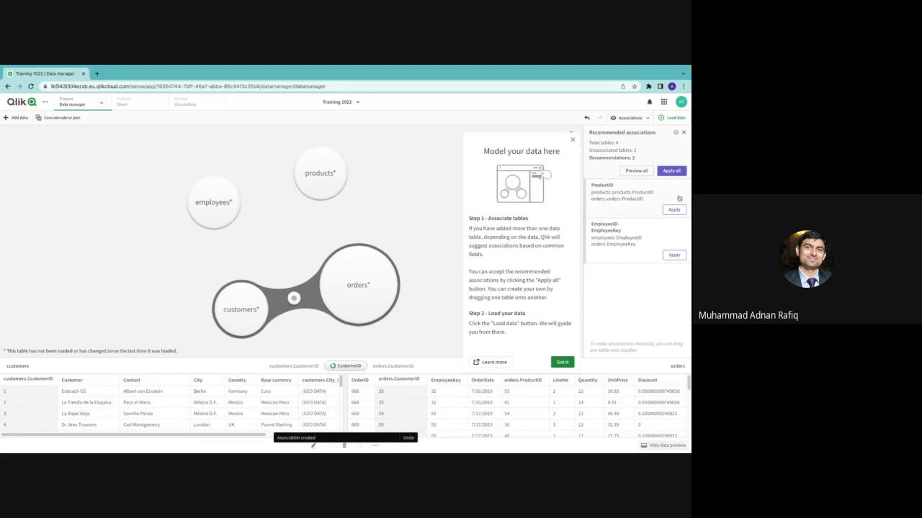
Step: Apply all remaining recommended associations to link products and employees with orders, and dismiss the modelling guide
left_click(671, 171)
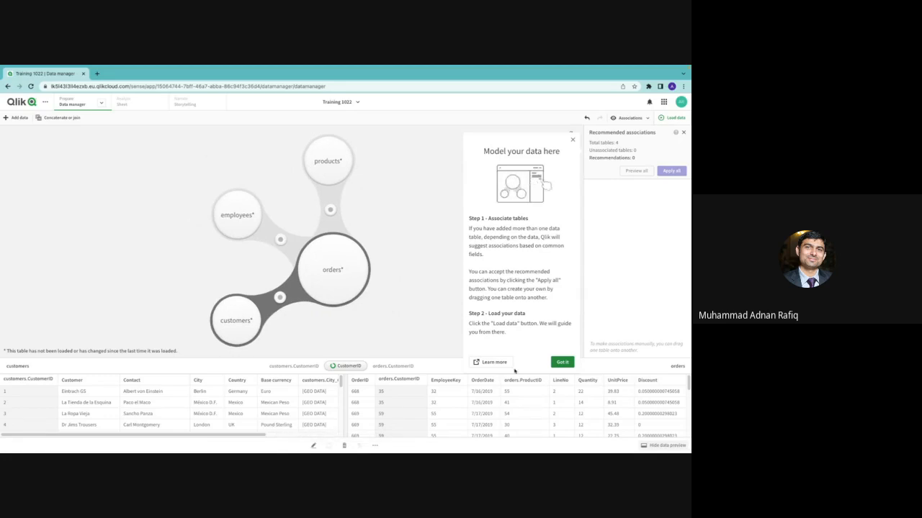
left_click(561, 362)
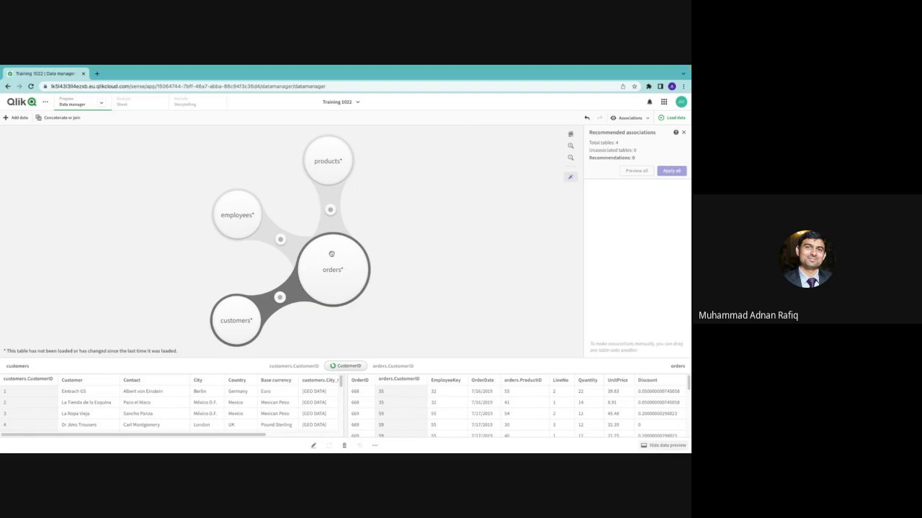
Step: Preview the products table's data, clear the selection, and switch to the PowerPoint presentation
left_click(341, 175)
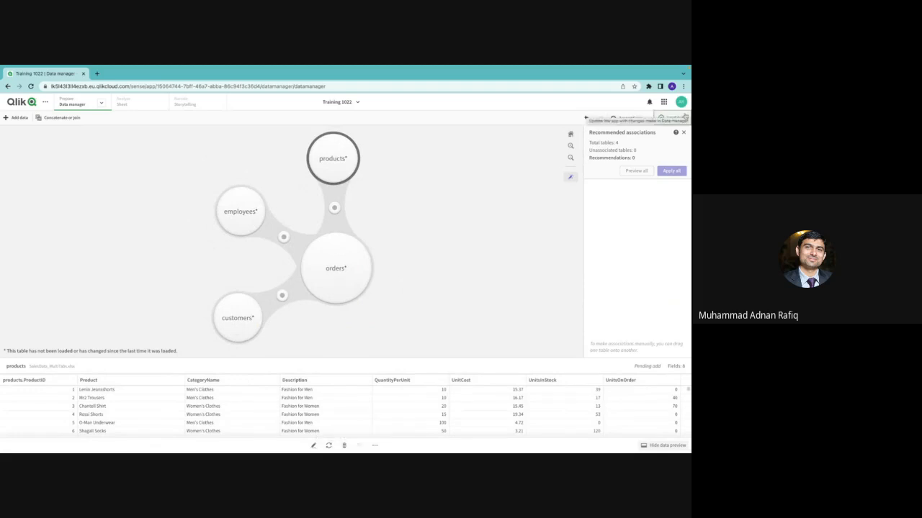
left_click(422, 293)
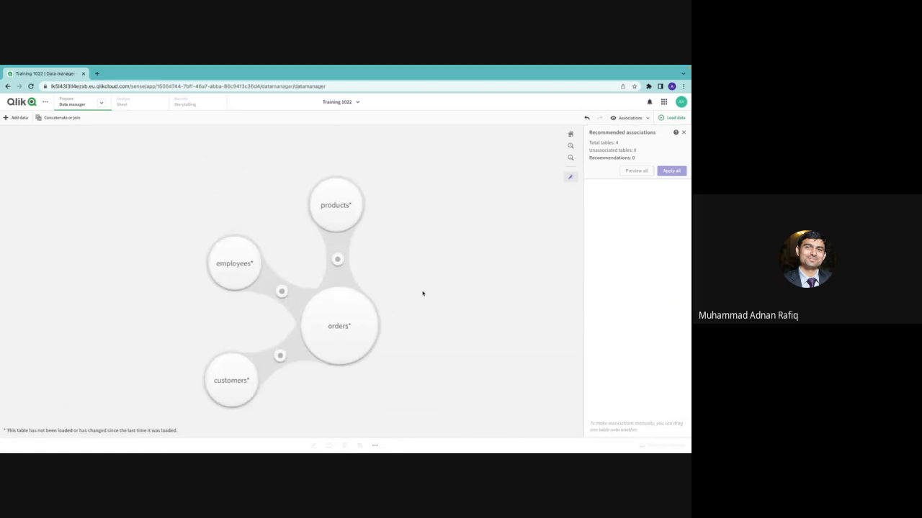
key("ctrl+Left")
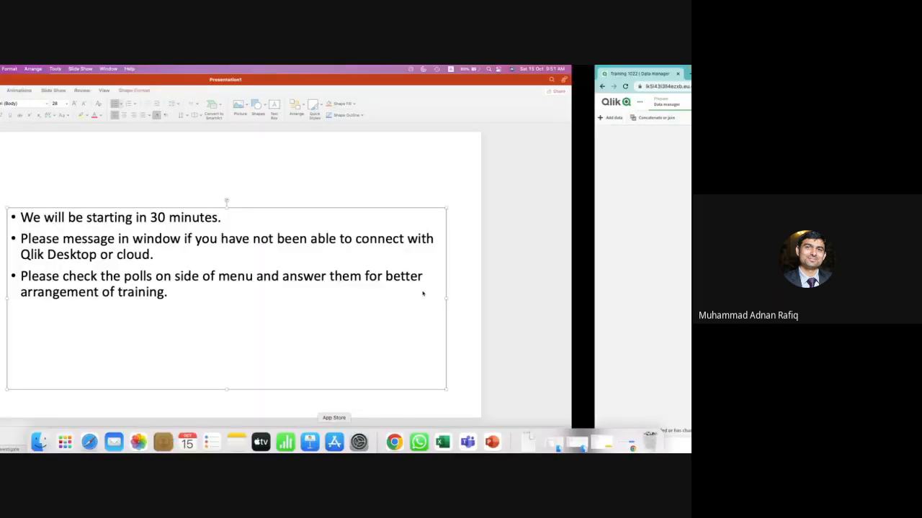
Step: Switch back to the Qlik data manager and preview the data of the orders, products, employees and customers tables
key("ctrl+Right")
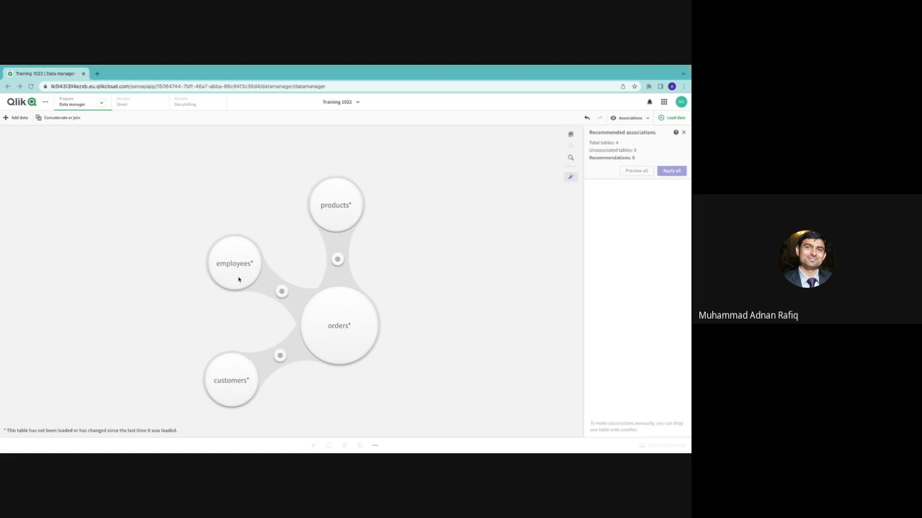
left_click(325, 333)
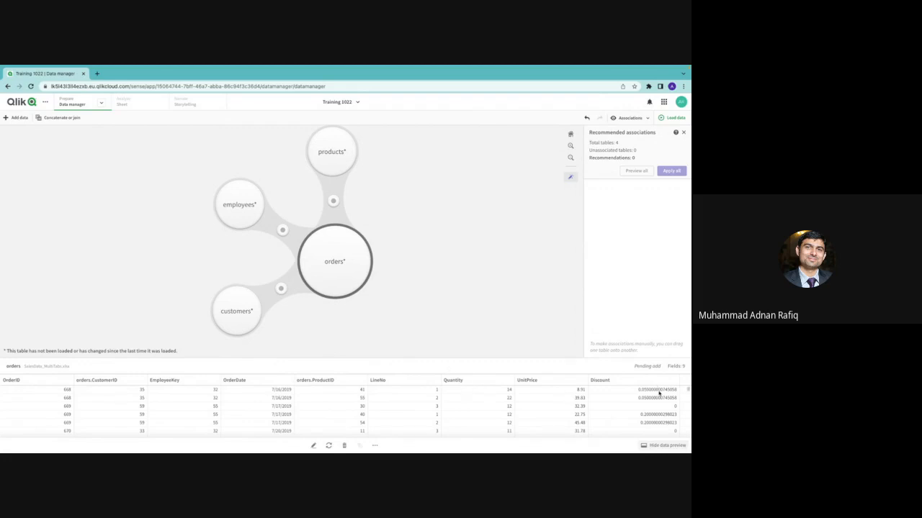
scroll(648, 393, "down", 2)
scroll(635, 394, "up", 2)
left_click(335, 163)
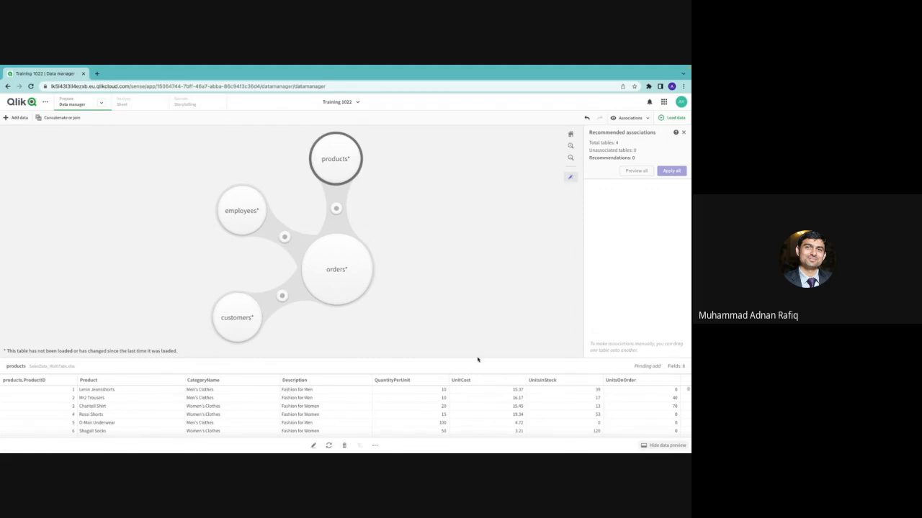
left_click(242, 210)
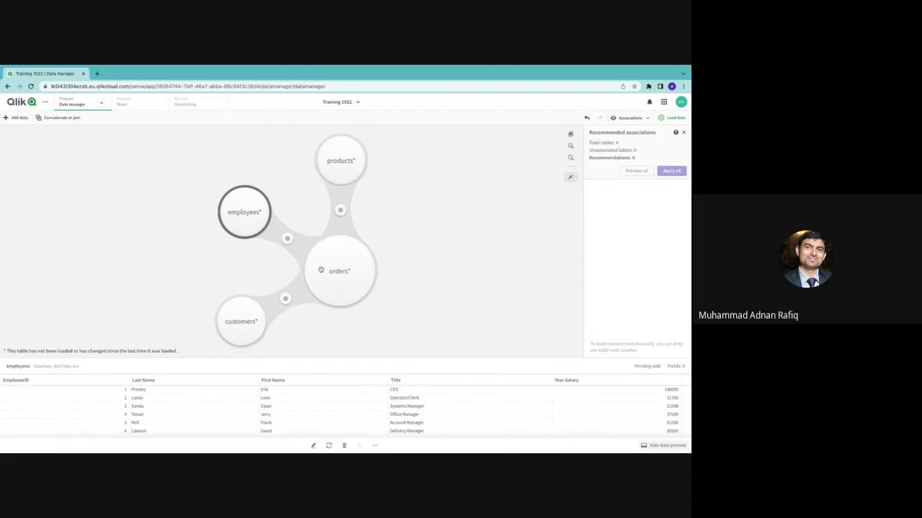
left_click(343, 154)
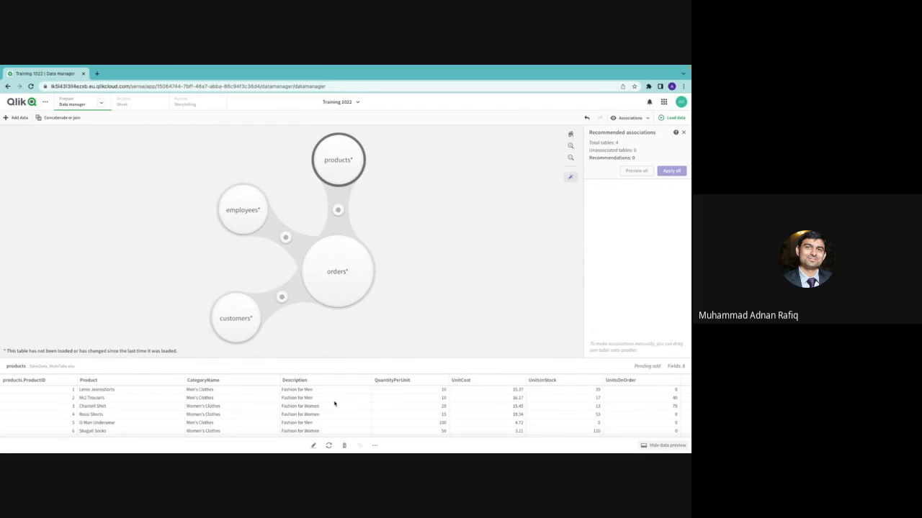
left_click(255, 321)
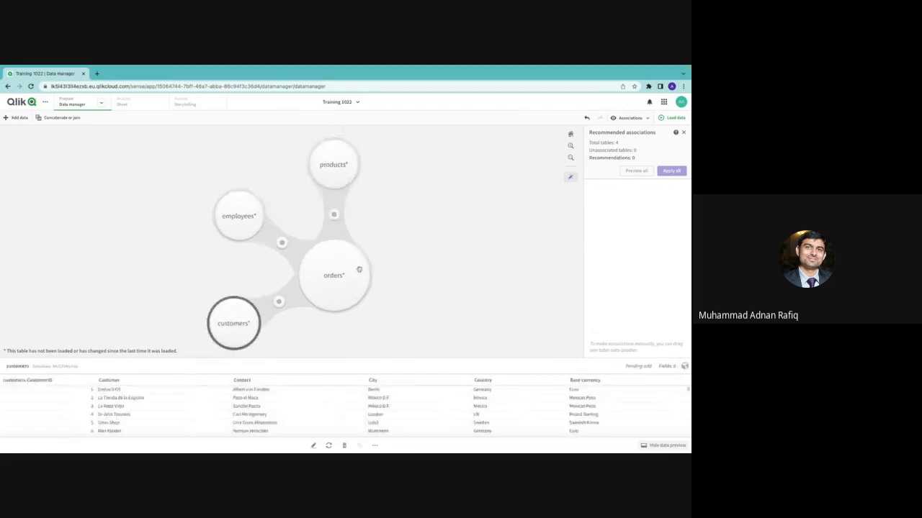
Step: Open the orders table for editing and start a calculated field named SalesAmount
left_click(358, 268)
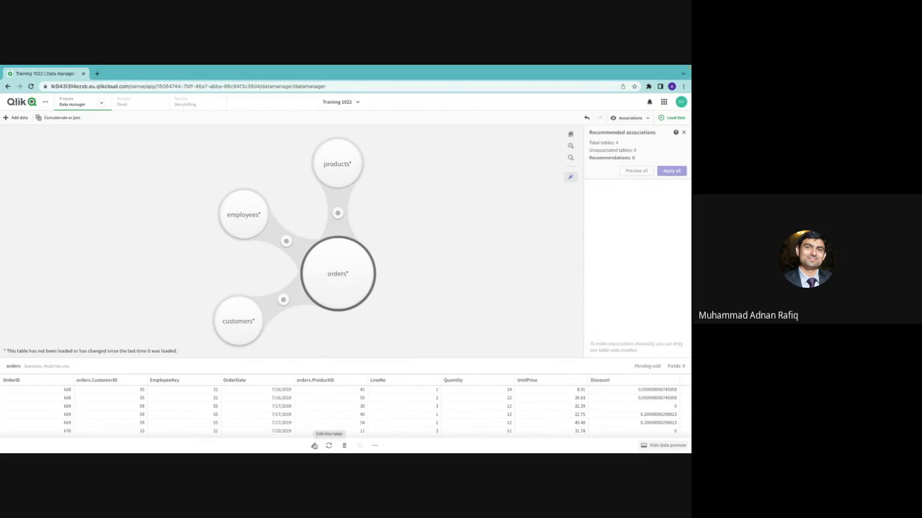
left_click(314, 446)
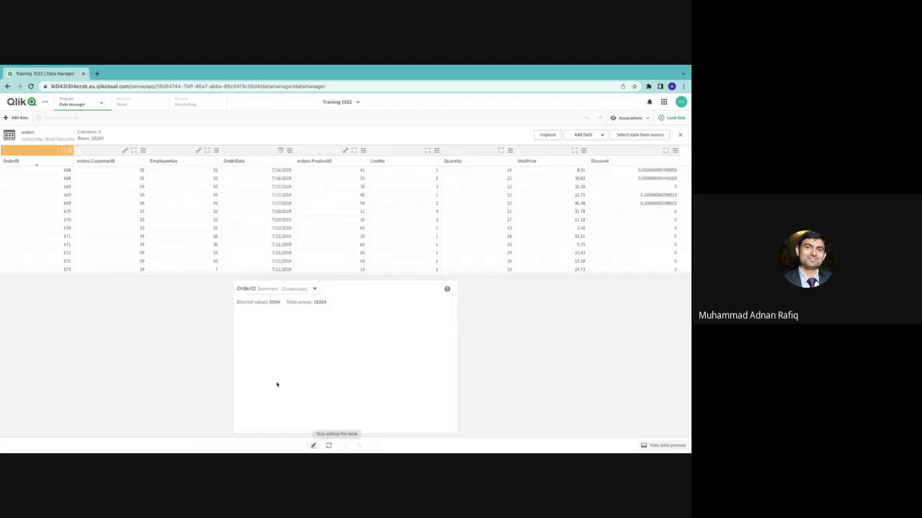
left_click(599, 135)
left_click(580, 150)
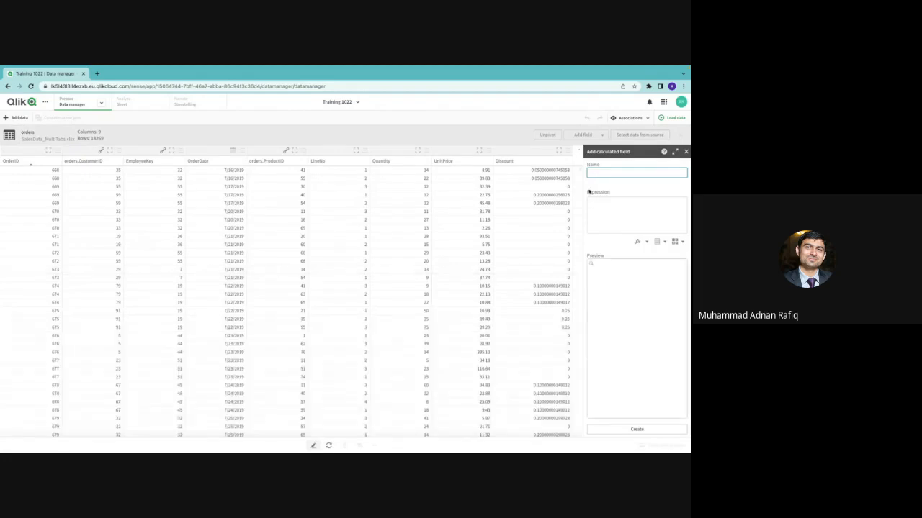
type("SalesAmount")
Step: Set the SalesAmount expression to Quantity*UnitPrice and create the field
left_click(596, 214)
left_click(590, 202)
type("Qu")
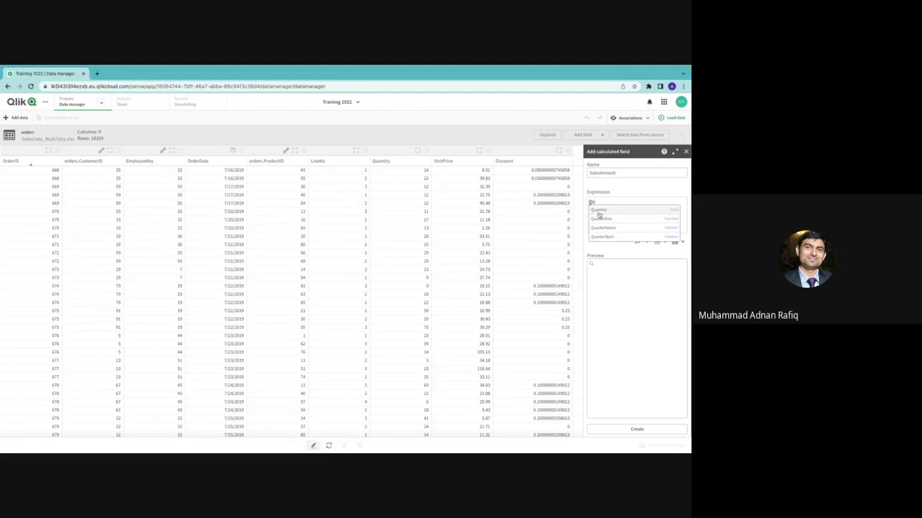
left_click(598, 214)
type("*")
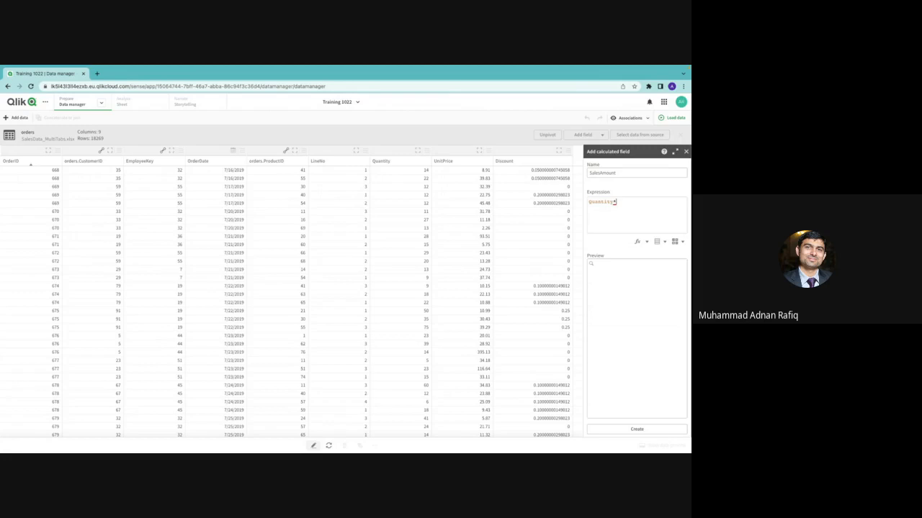
type("Un")
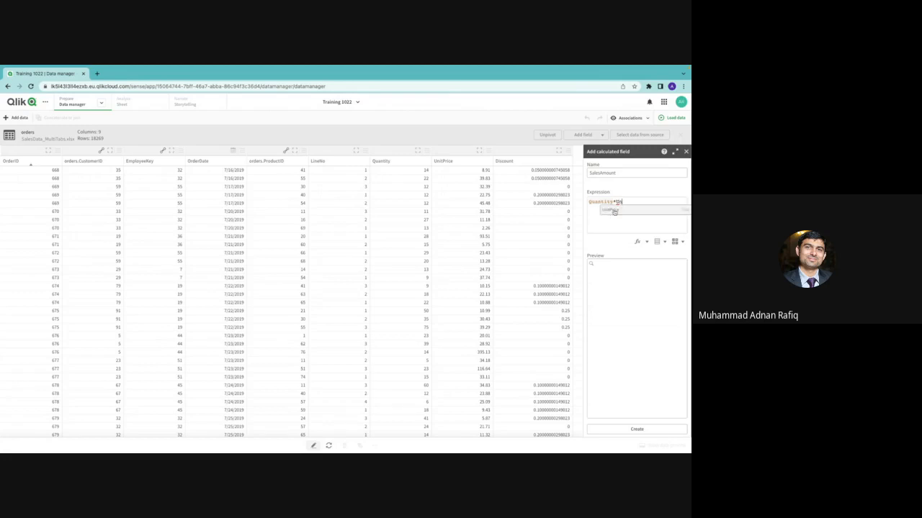
left_click(614, 210)
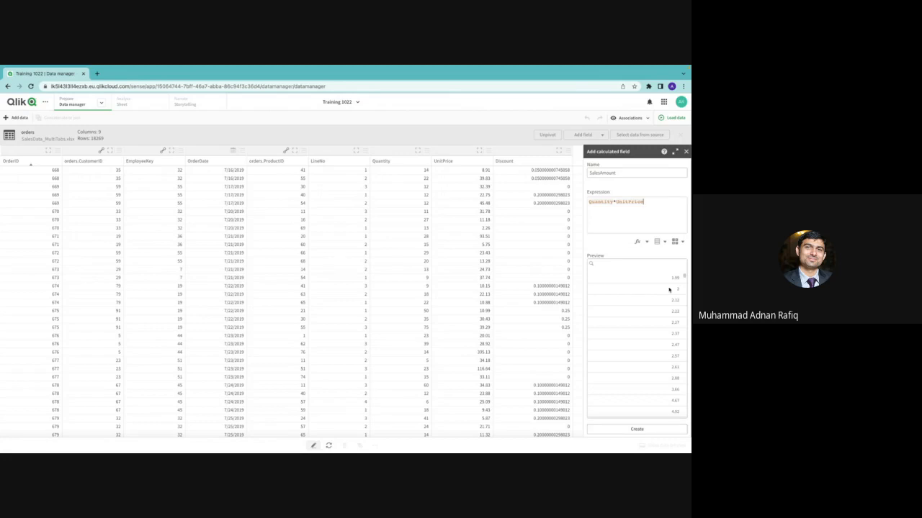
left_click(651, 429)
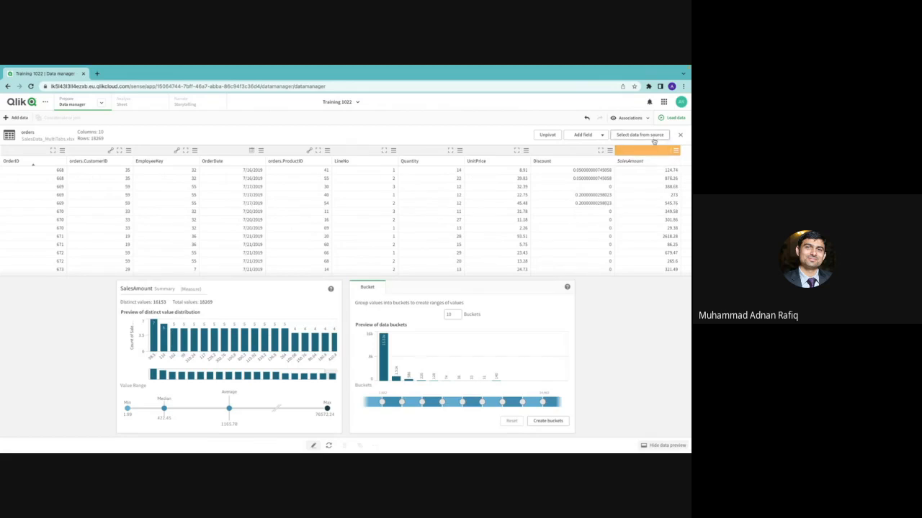
Step: Start another calculated field in orders named DiscountAmount with the expression Discount * SalesAmount
left_click(593, 137)
left_click(582, 150)
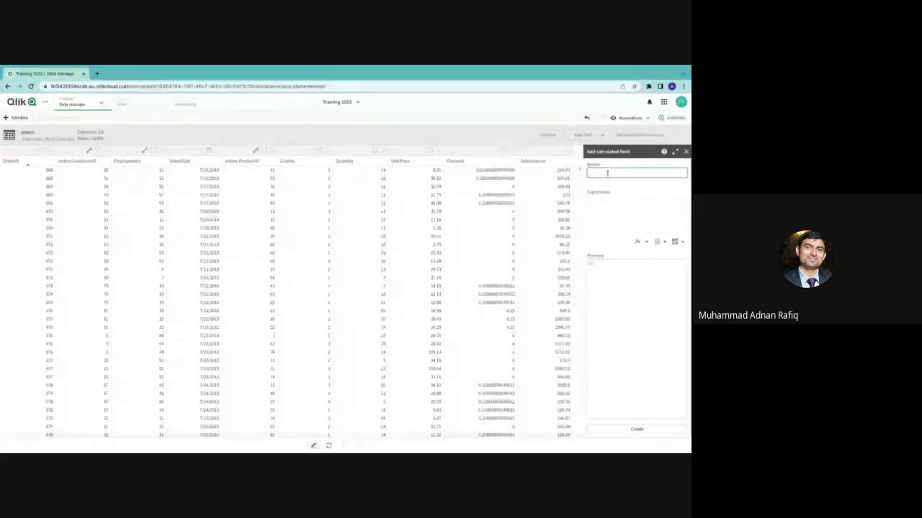
type("QtySold")
type("Amount")
left_click(611, 216)
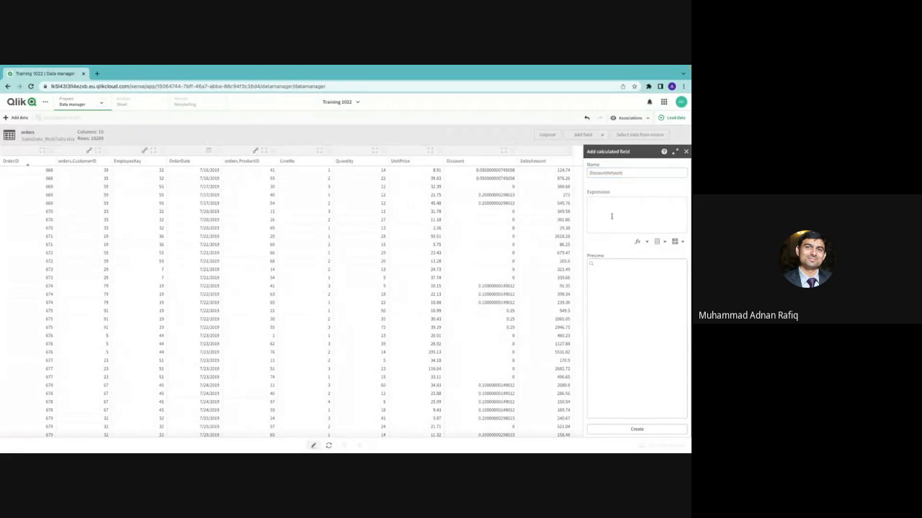
type("Dis")
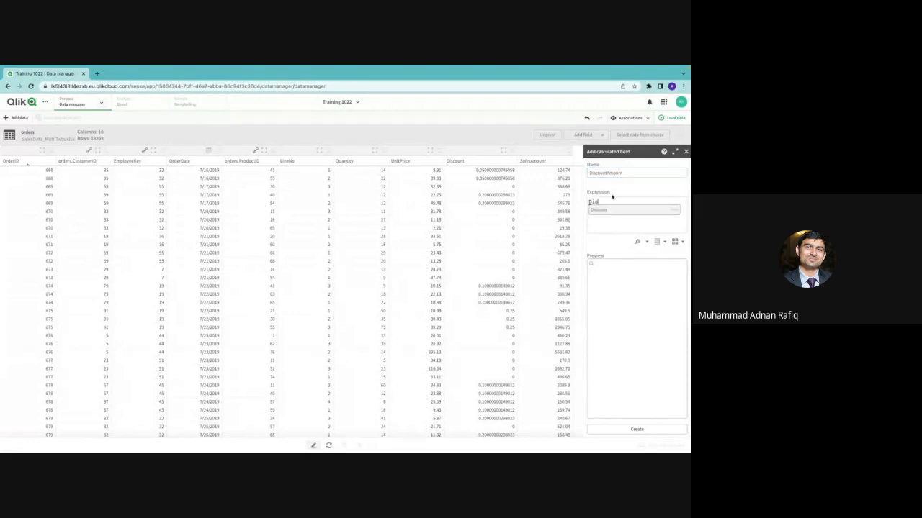
left_click(612, 209)
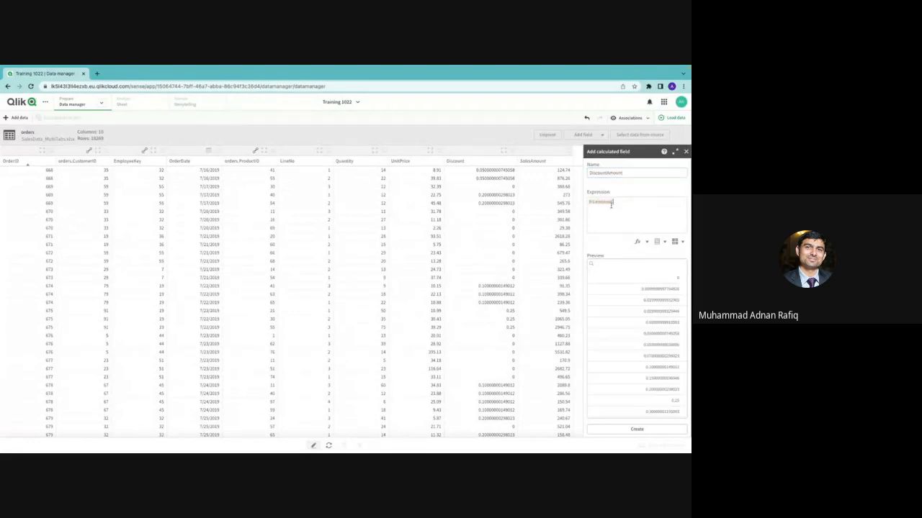
type("* Sal")
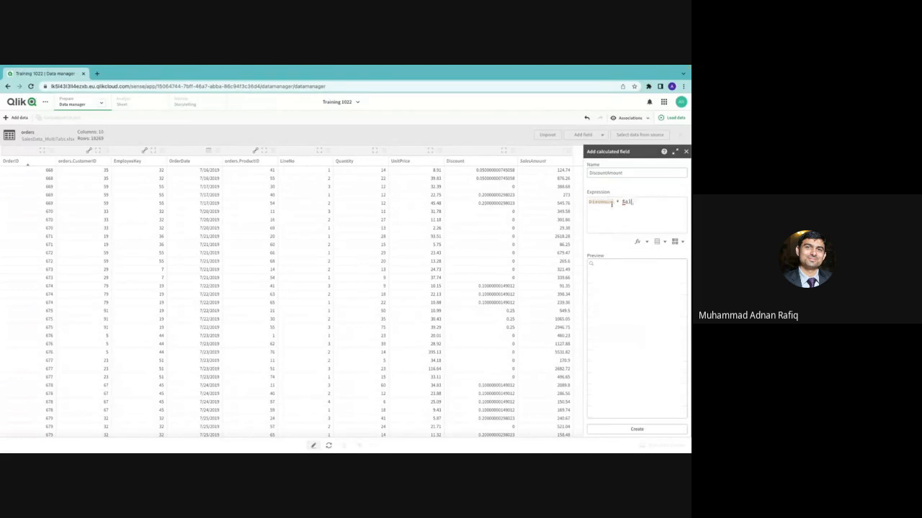
left_click(611, 210)
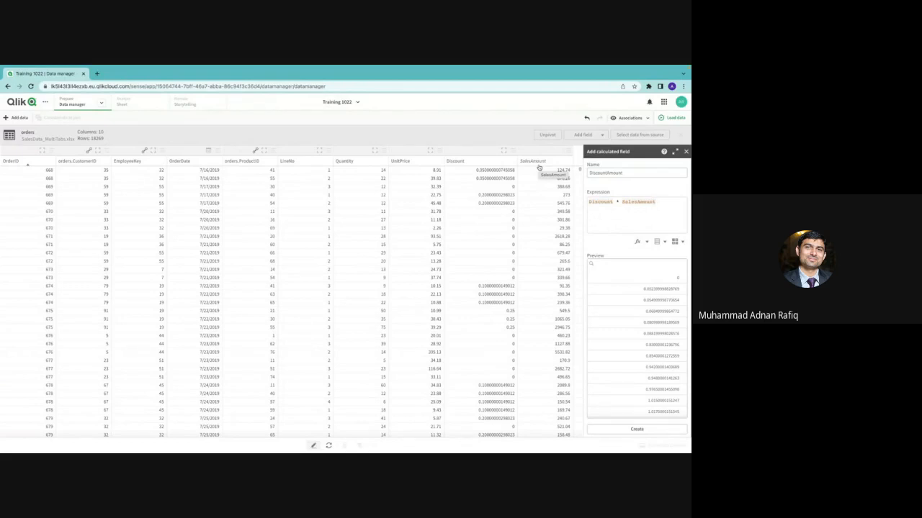
Step: Look through the string functions and the function categories, and create the DiscountAmount field with its expression as entered
left_click(645, 242)
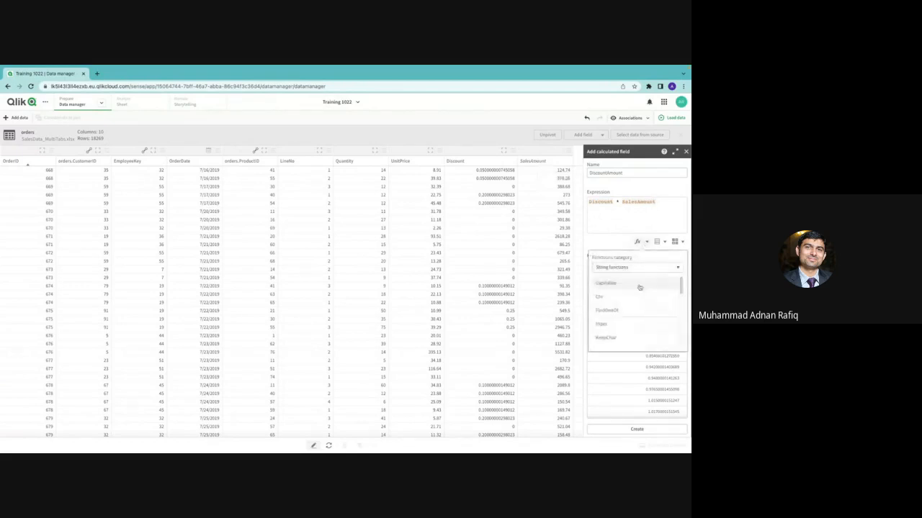
scroll(641, 302, "down", 2)
scroll(643, 310, "down", 2)
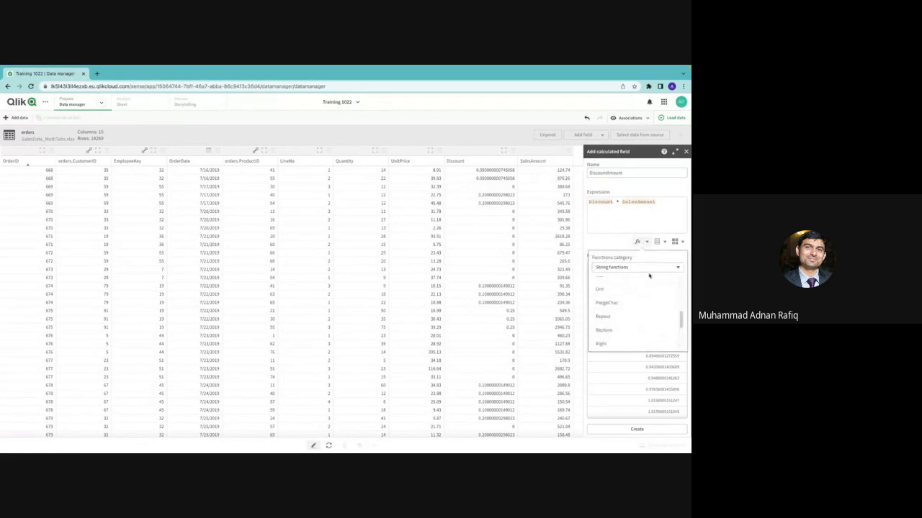
left_click(648, 268)
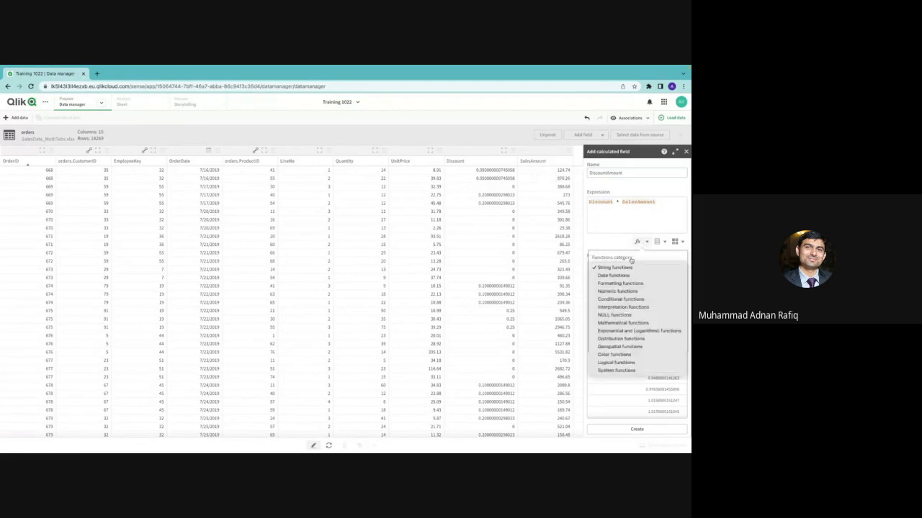
left_click(634, 222)
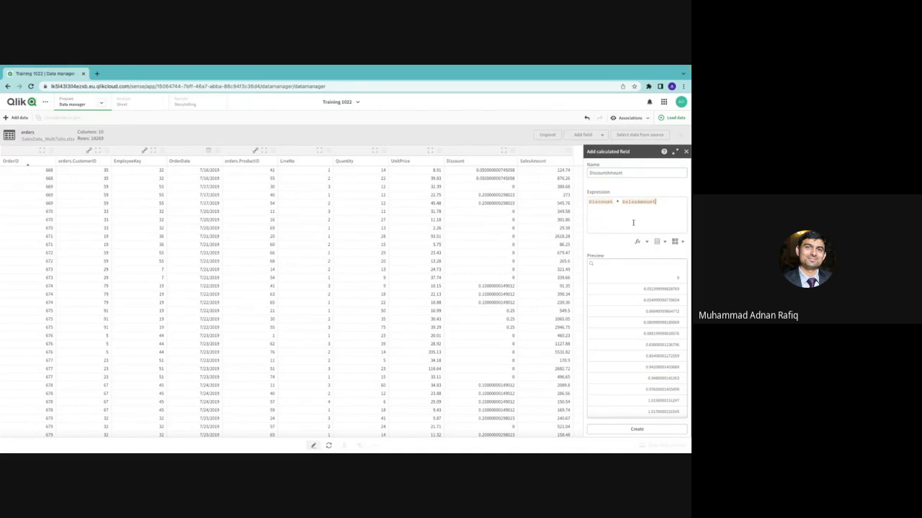
scroll(632, 371, "down", 5)
left_click(636, 430)
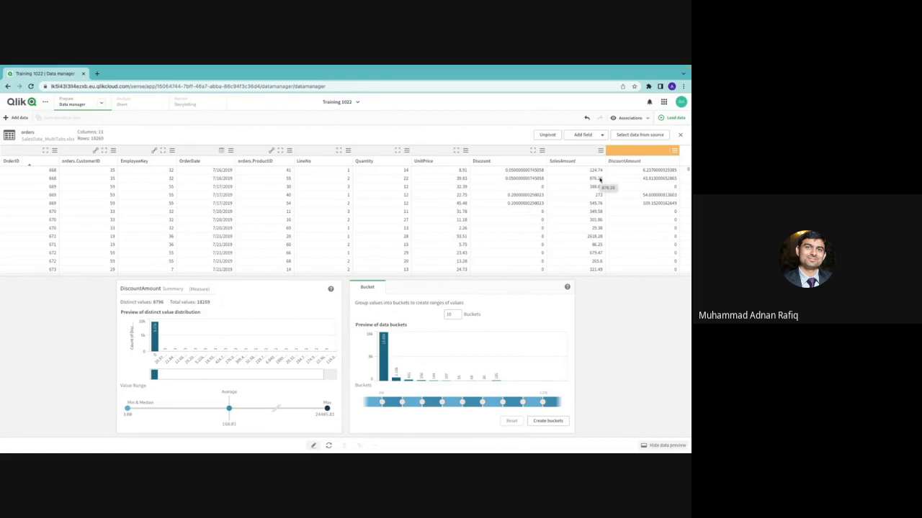
Step: Proceed with bucketing the Discount field, and define the first bucket up to 0 with the name No Discount
left_click(514, 152)
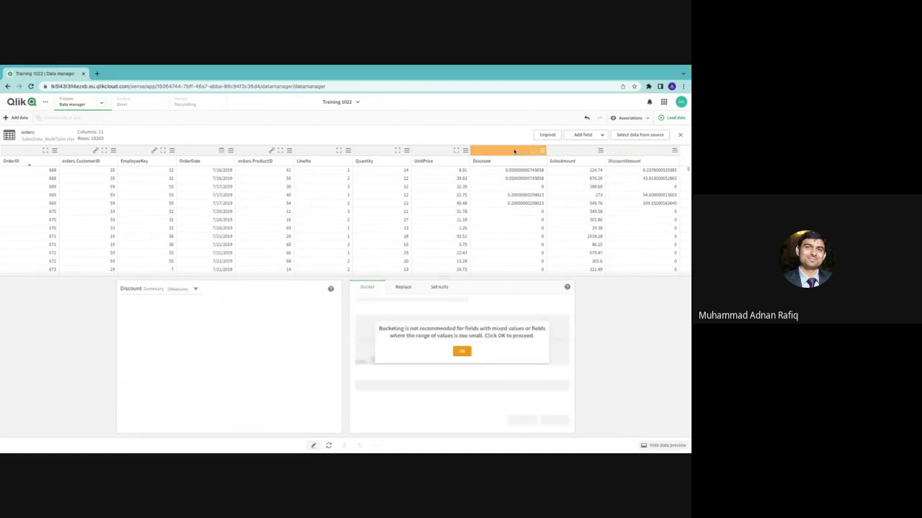
left_click(461, 351)
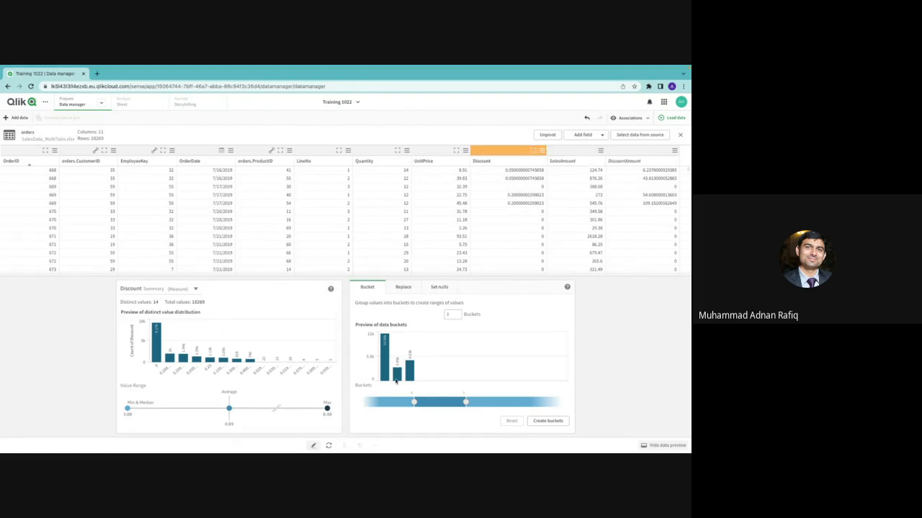
left_click(413, 403)
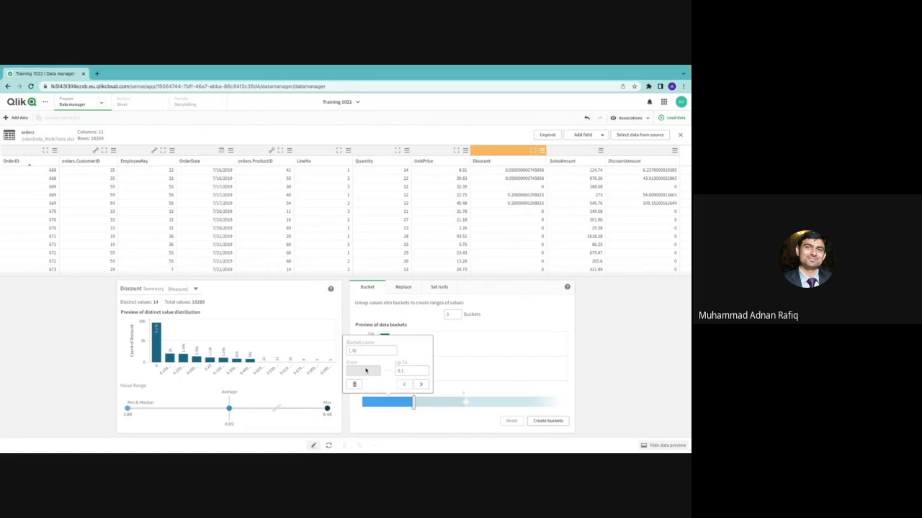
left_click_drag(406, 369, 373, 370)
type("0")
left_click(369, 353)
key("BackSpace")
type("No Discount")
Step: Set the second Discount bucket's upper limit to 0.03 and name it 0-3%
left_click(421, 385)
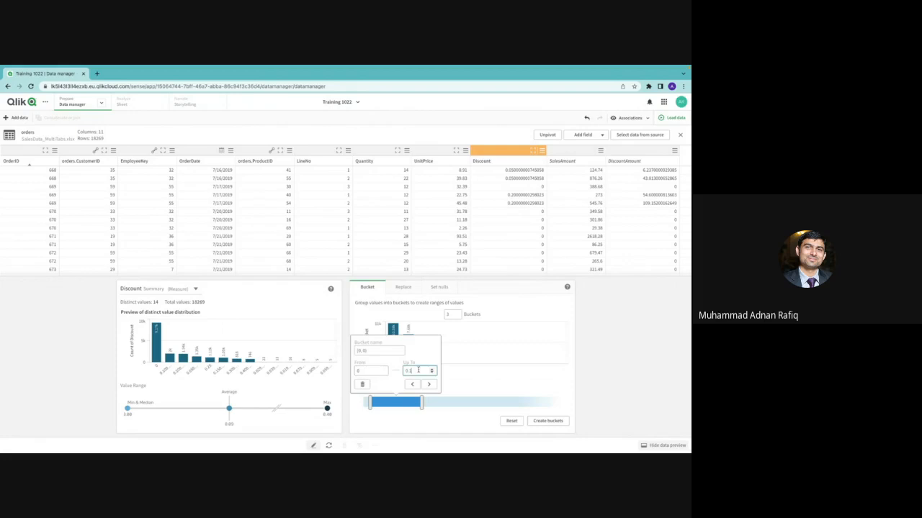
key("BackSpace")
type("3")
left_click(430, 385)
left_click_drag(383, 351, 321, 349)
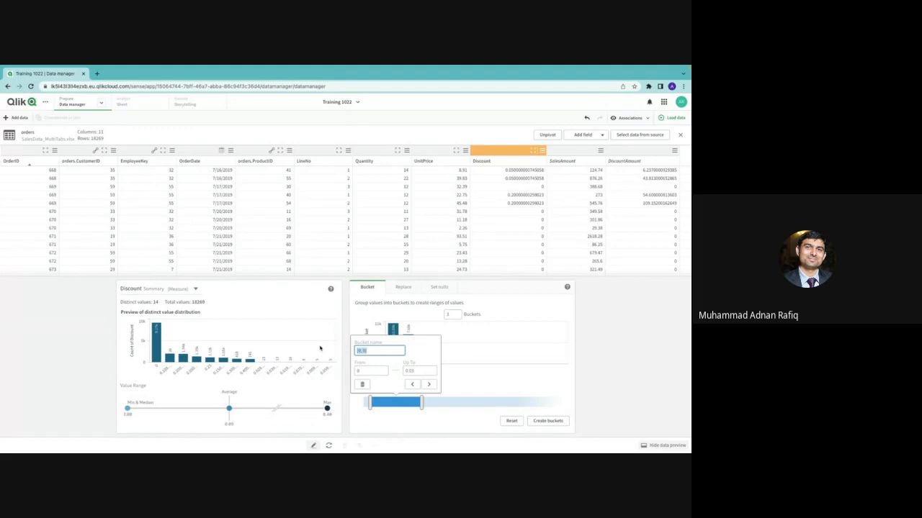
type("0-")
Step: Increase the number of Discount buckets to 5
left_click(430, 385)
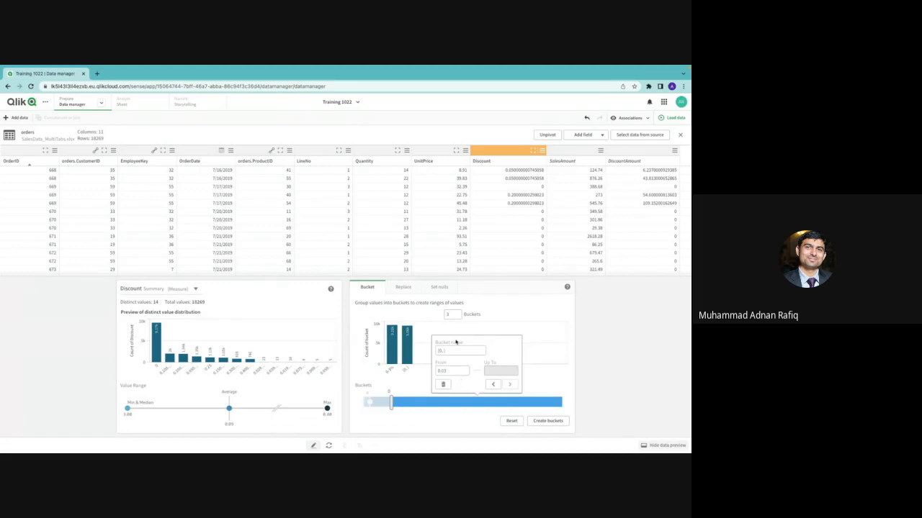
left_click(448, 372)
left_click(468, 333)
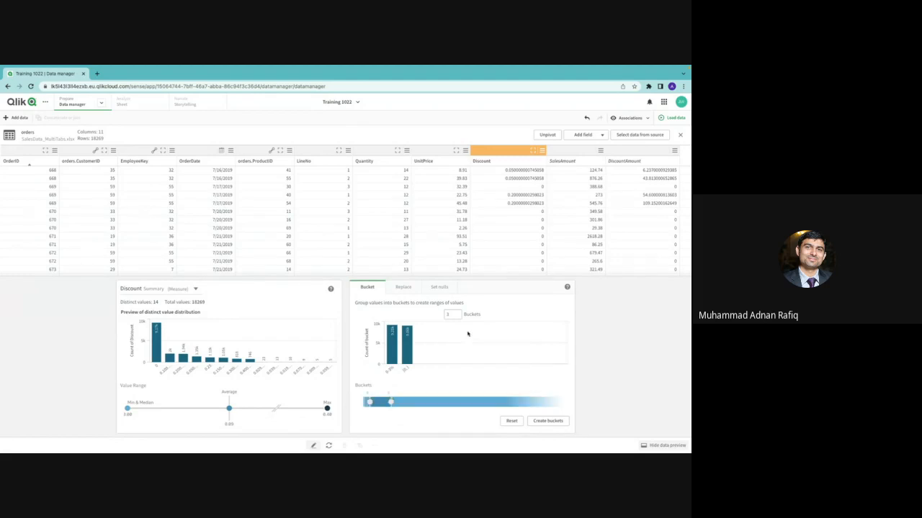
left_click(456, 316)
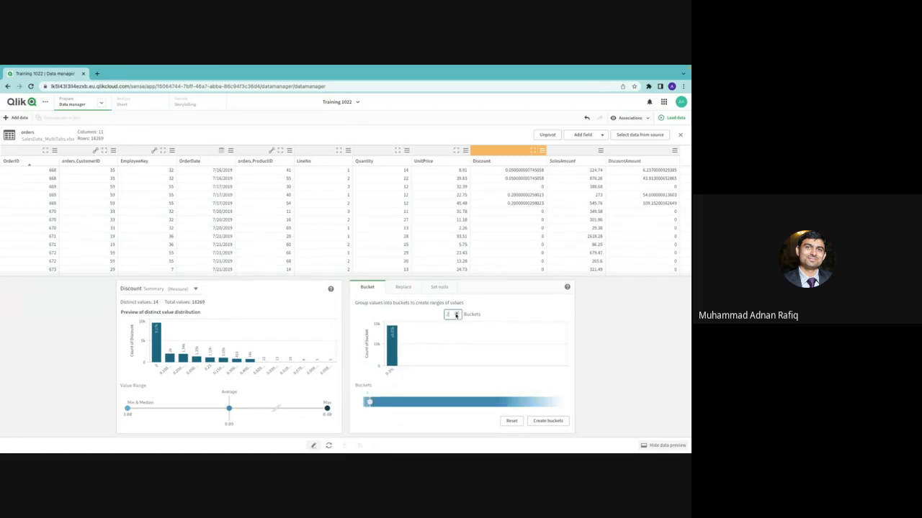
left_click(456, 314)
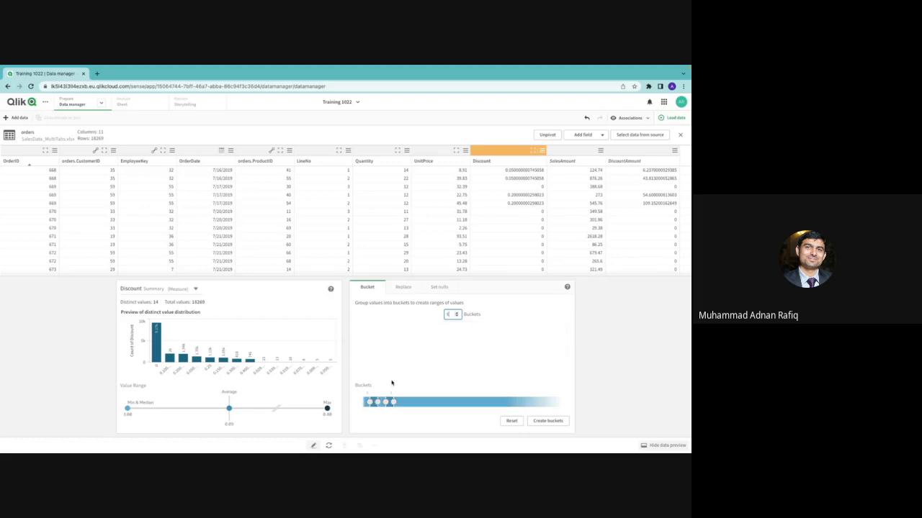
Step: Check the No Discount bucket and set the 0-3% bucket's upper limit to 0.03 again
left_click(376, 404)
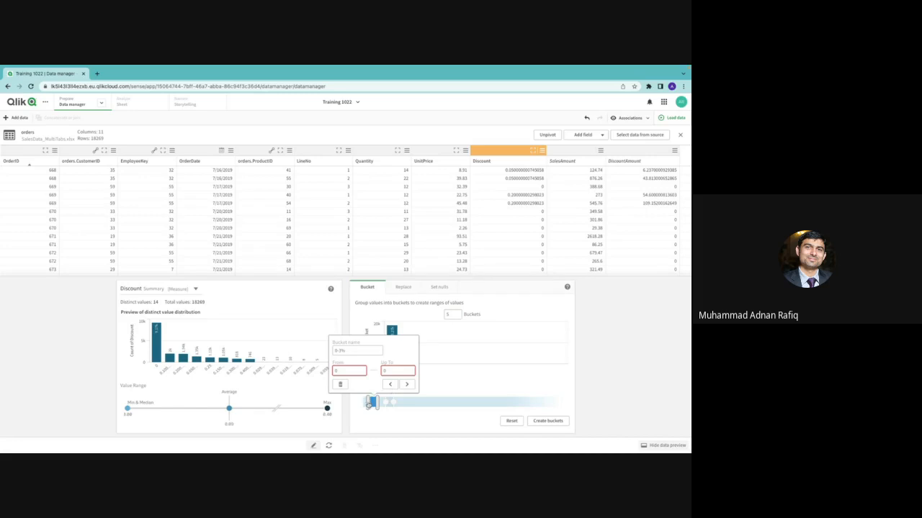
left_click(399, 386)
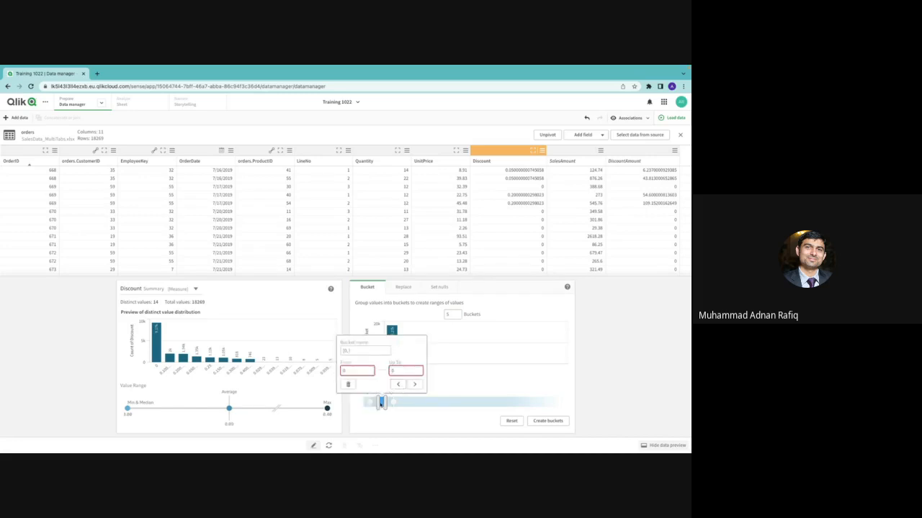
left_click(370, 403)
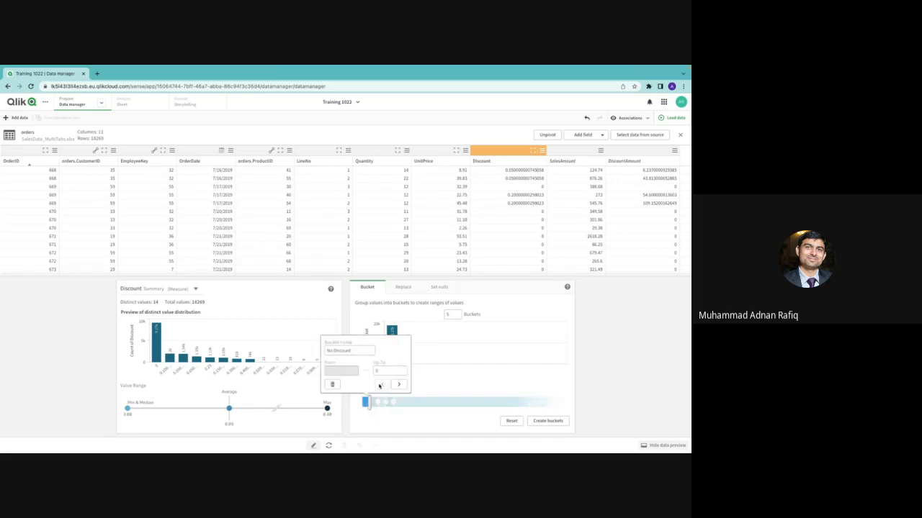
left_click(382, 370)
left_click(403, 386)
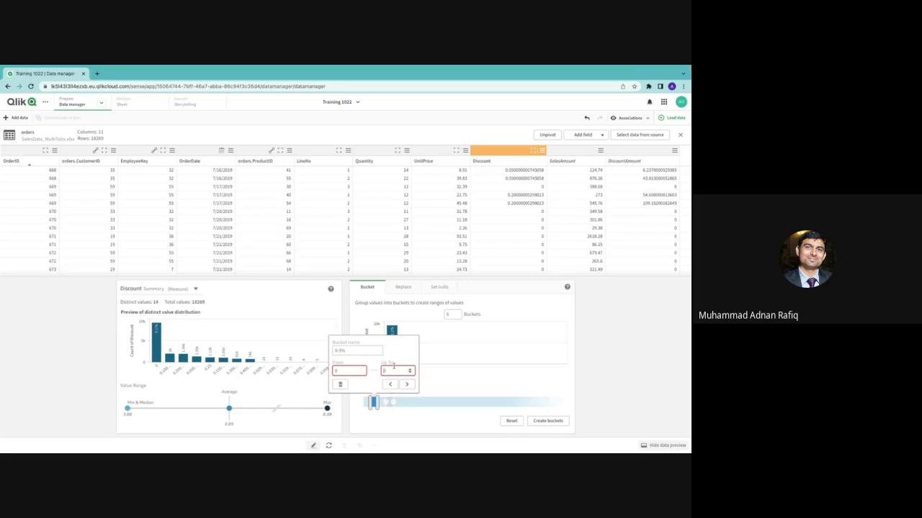
key("BackSpace")
type(".03")
Step: Set the third Discount bucket's upper limit to 0.05 and name it 3-5%
left_click(407, 385)
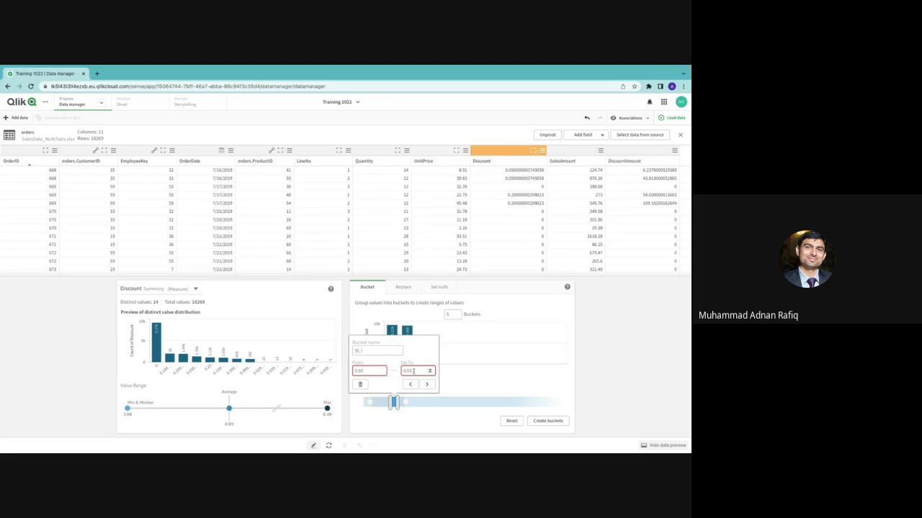
left_click(413, 371)
key("BackSpace")
type("5")
left_click_drag(383, 353, 311, 344)
type("3")
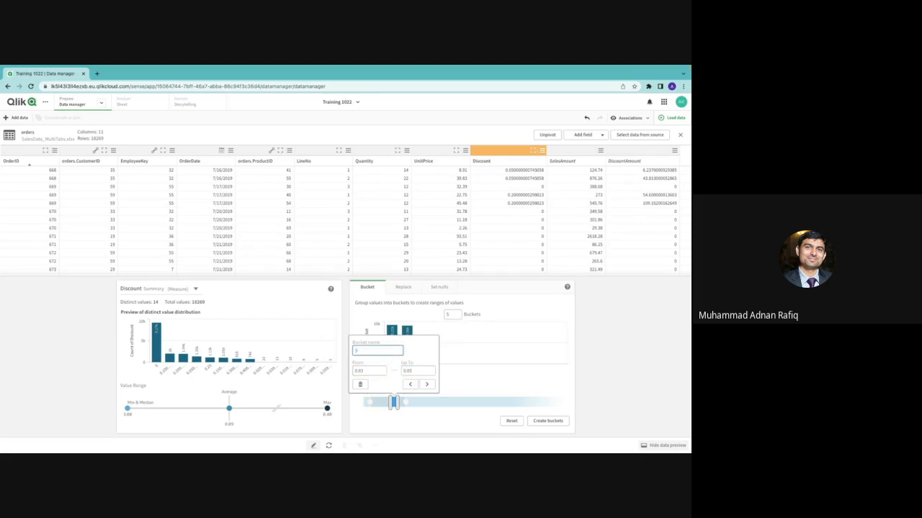
type("-5%")
Step: Set the fourth Discount bucket's upper limit to 0.10 and name it 5-10%
left_click(427, 384)
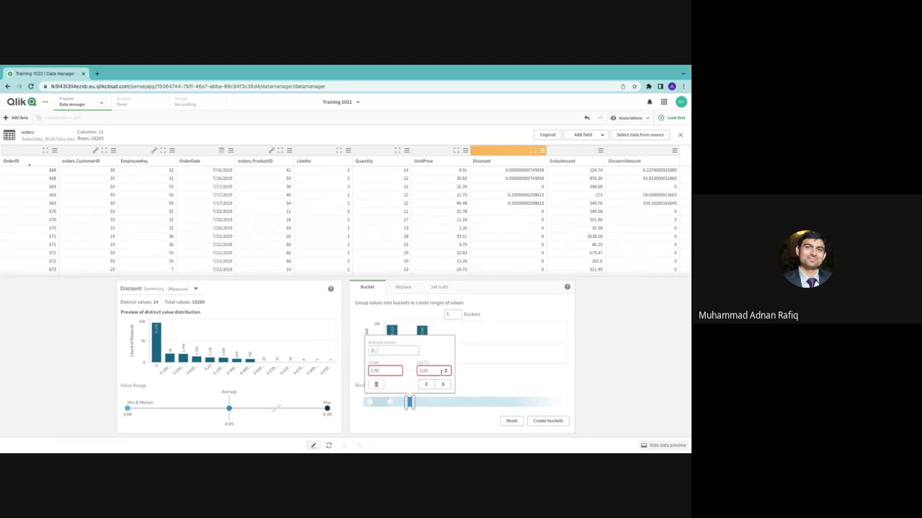
key("BackSpace")
key("BackSpace")
type("10")
double_click(378, 351)
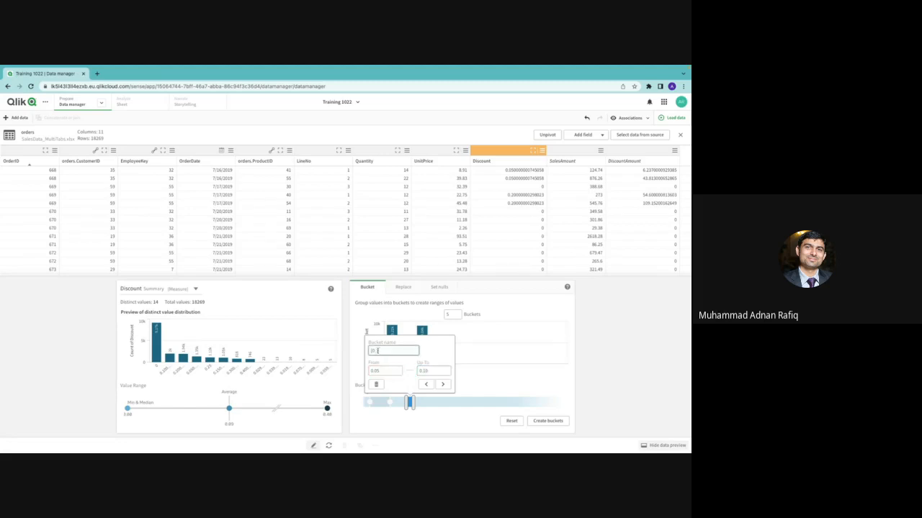
type("S")
Step: Name the last, open-ended Discount bucket above 10%
left_click(442, 384)
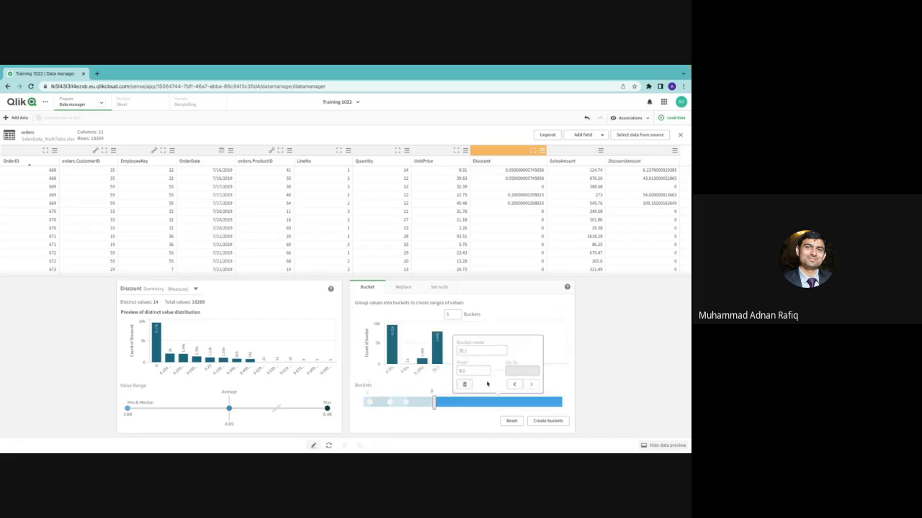
triple_click(479, 351)
type("above 0")
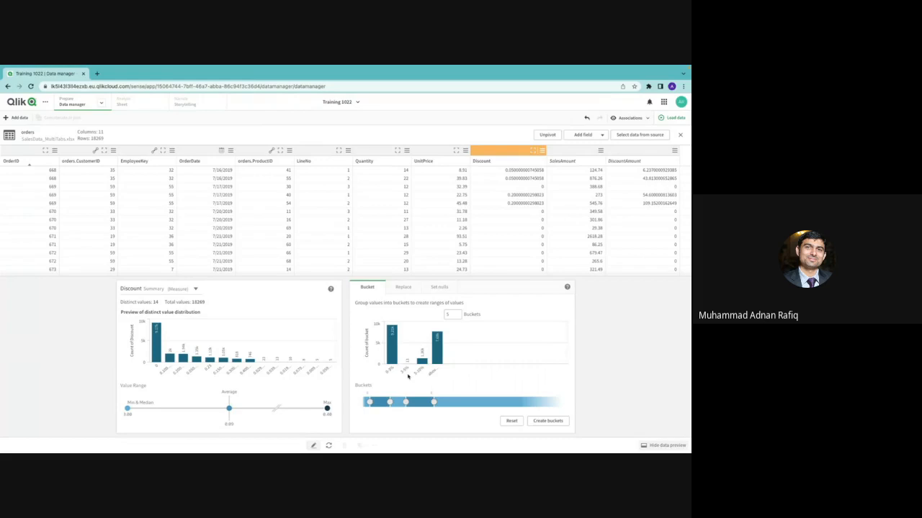
Step: Review the first two bucket definitions and the bucket distribution, and create the Discount buckets as a new field
left_click(369, 402)
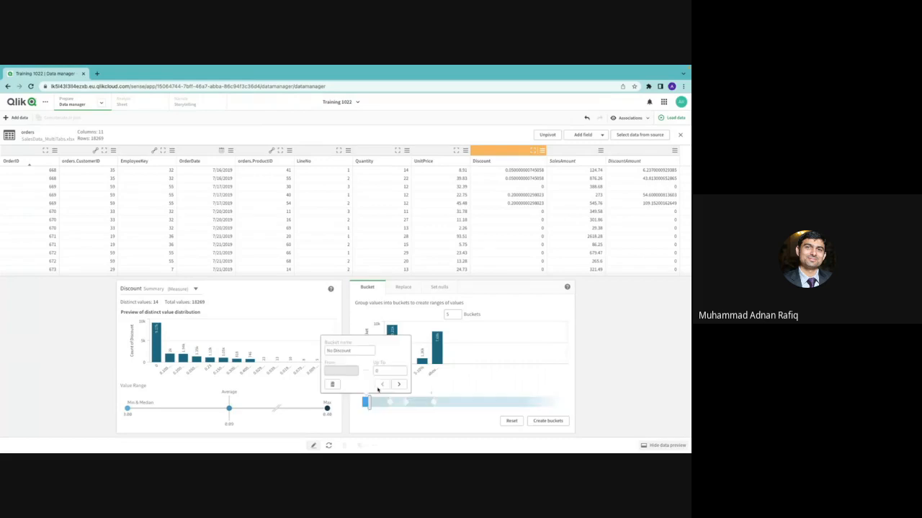
left_click(424, 357)
left_click(390, 402)
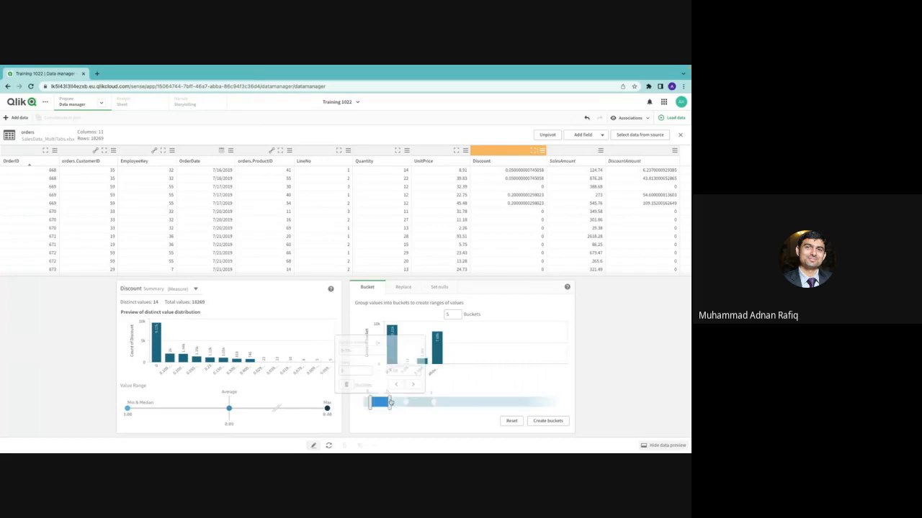
left_click(436, 367)
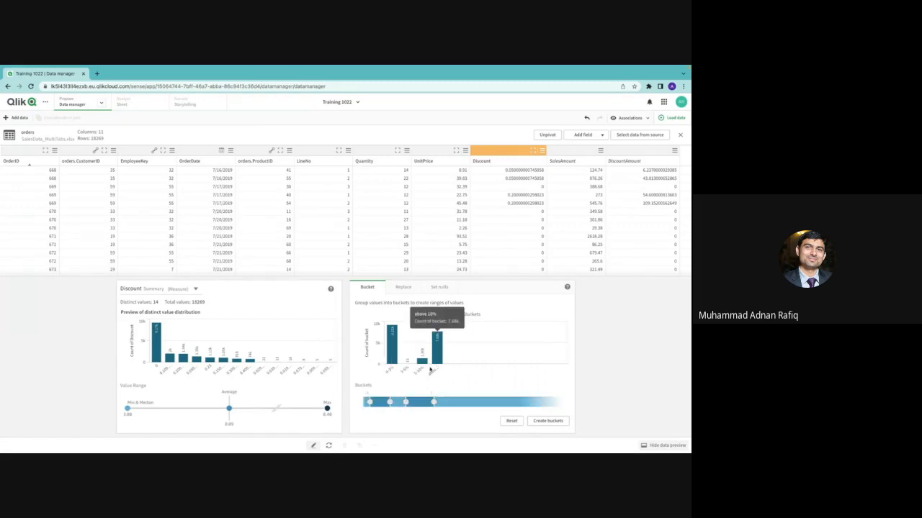
mouse_move(409, 368)
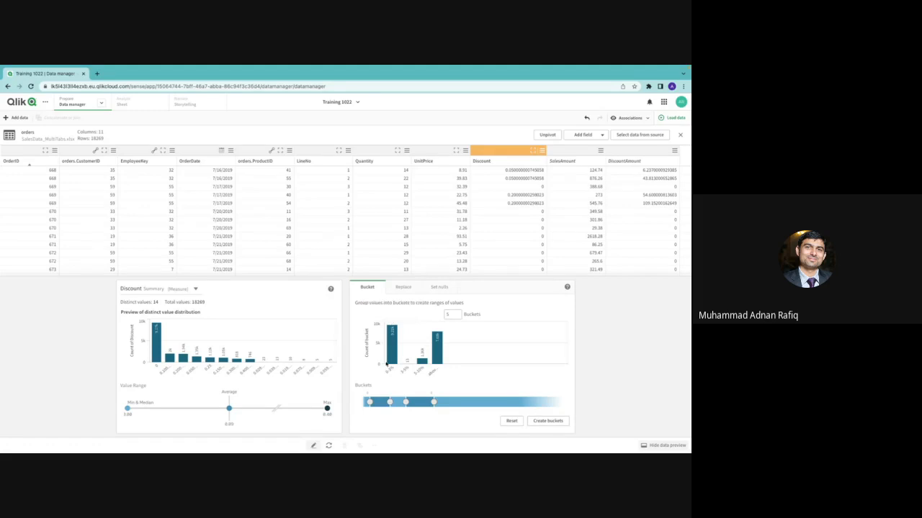
left_click(555, 426)
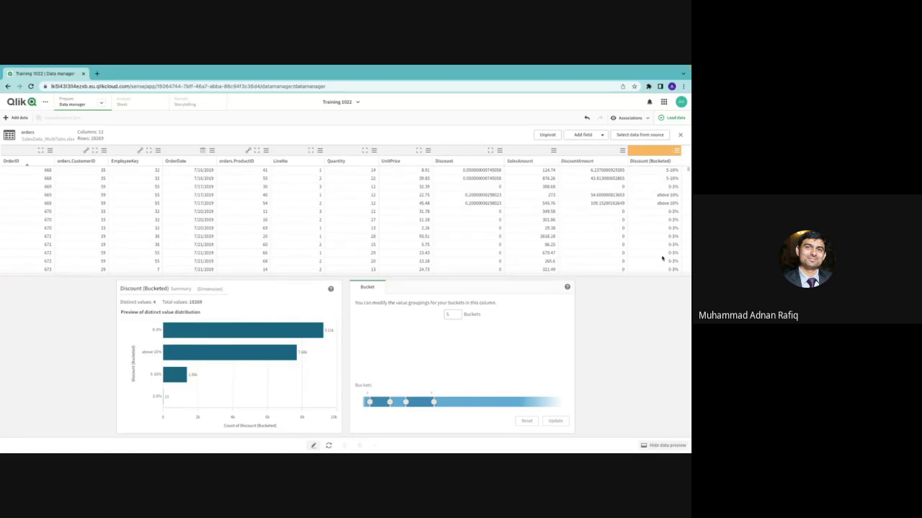
Step: Select the SalesAmount field in orders to examine its summary and bucket preview
left_click(522, 161)
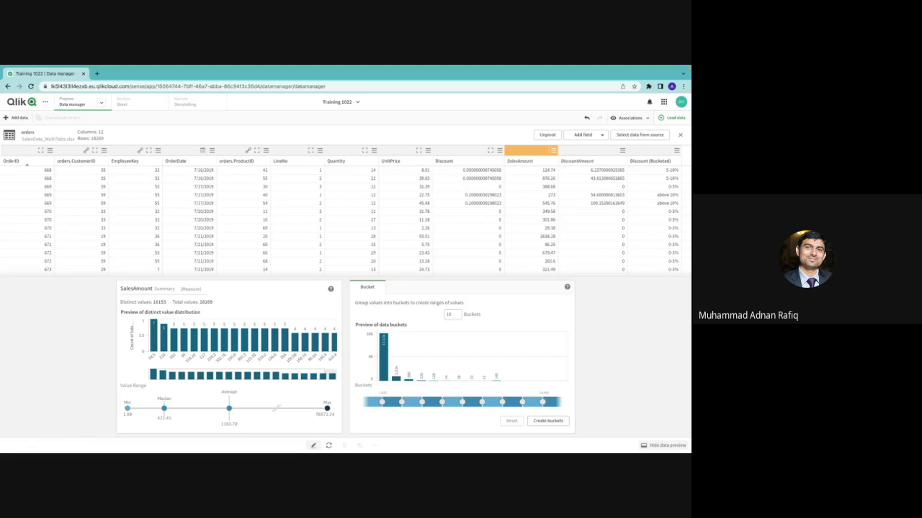
mouse_move(40, 443)
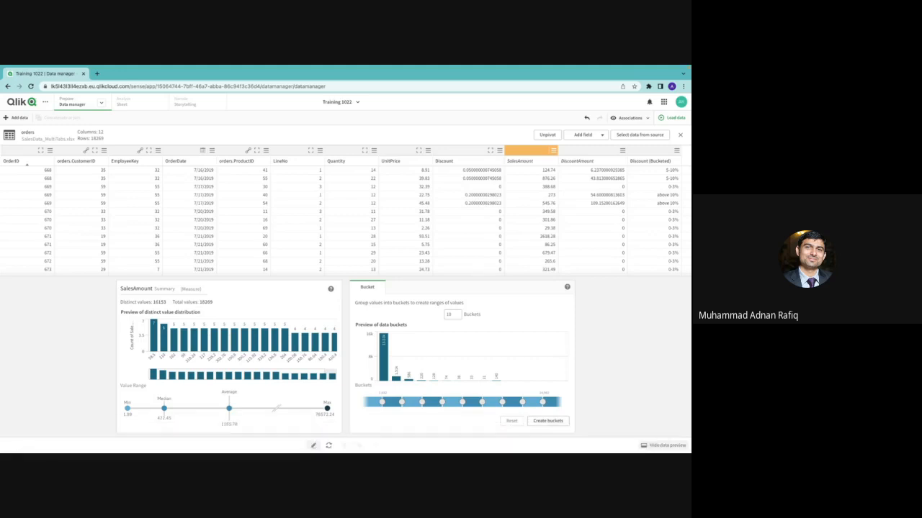